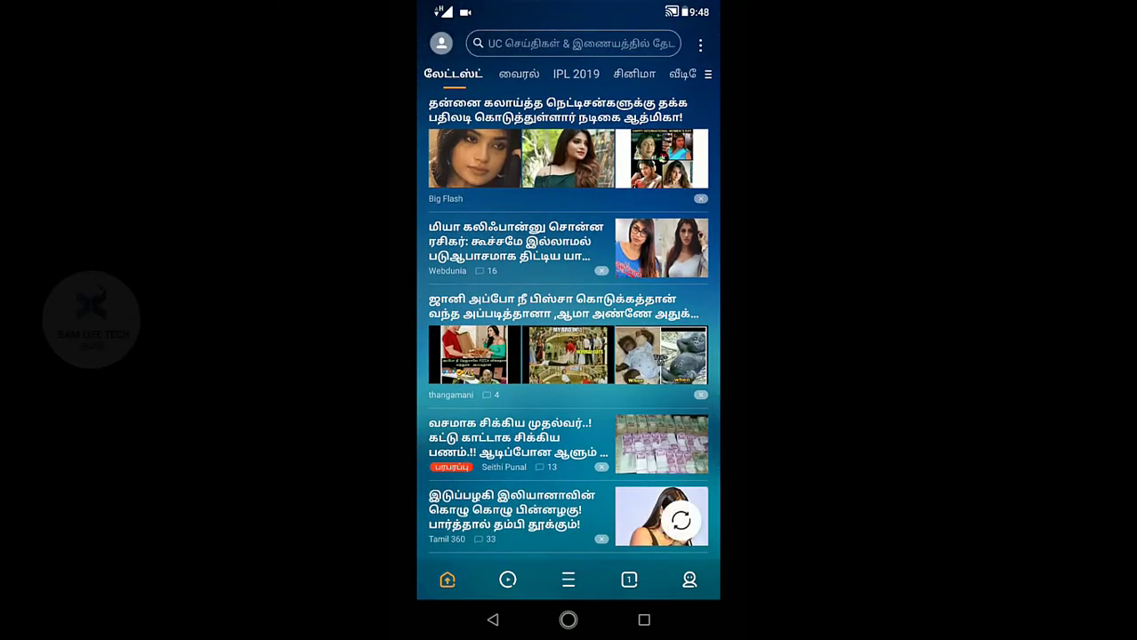
Dismiss the local-news location prompt with 'Not now' and scroll through the Tamil Latest news feed
left_click(567, 409)
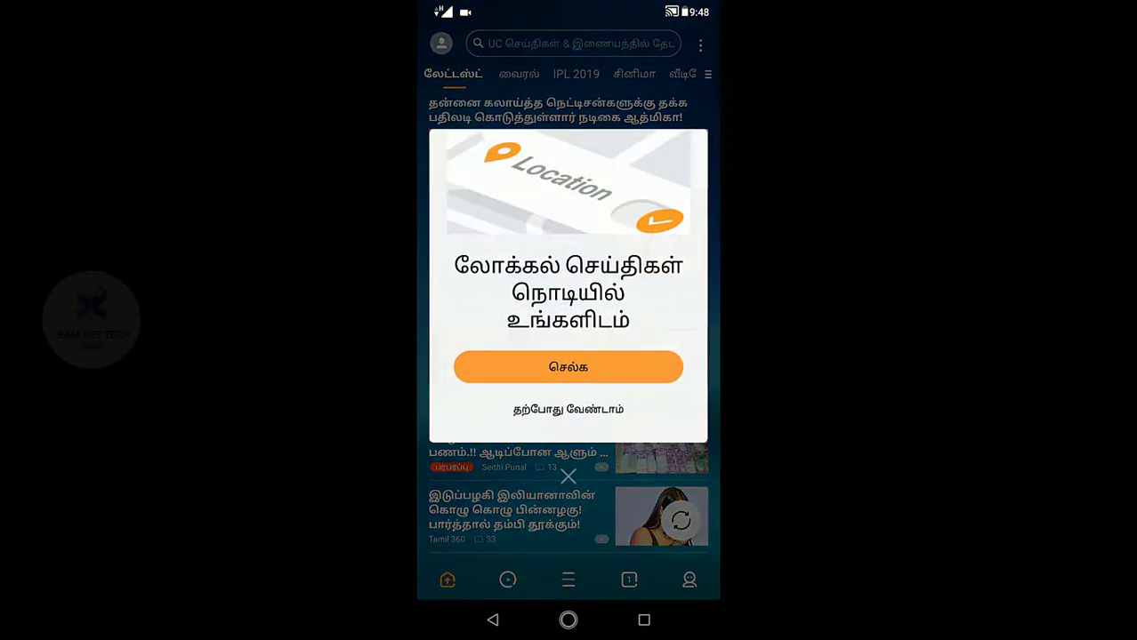
scroll(569, 356, "down", 2)
scroll(568, 356, "down", 5)
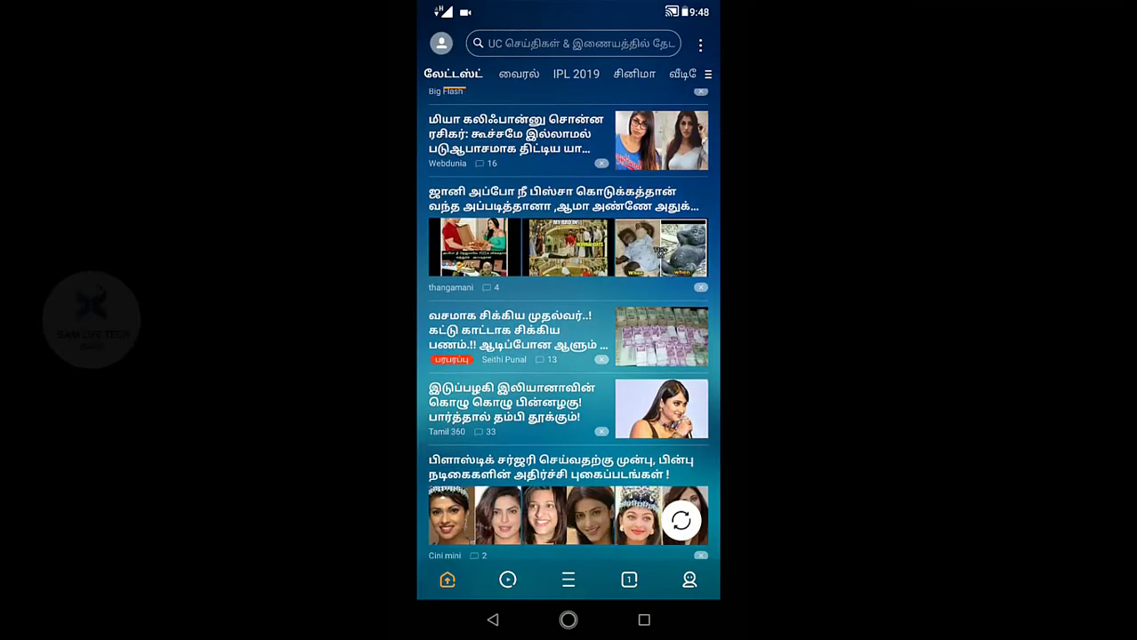
scroll(568, 356, "down", 7)
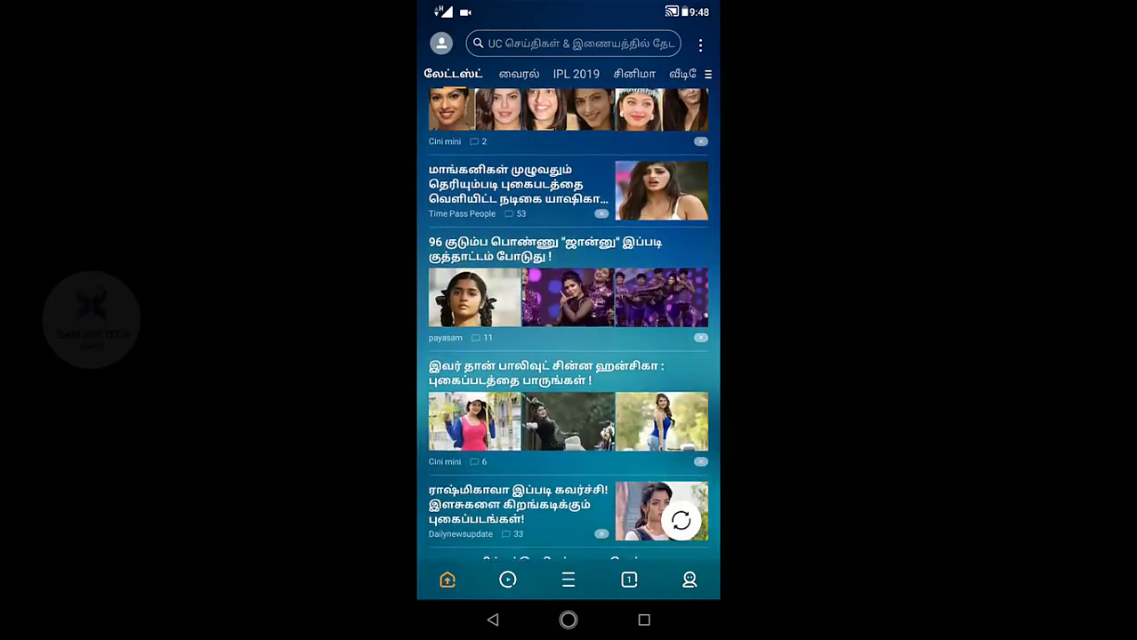
scroll(568, 355, "down", 6)
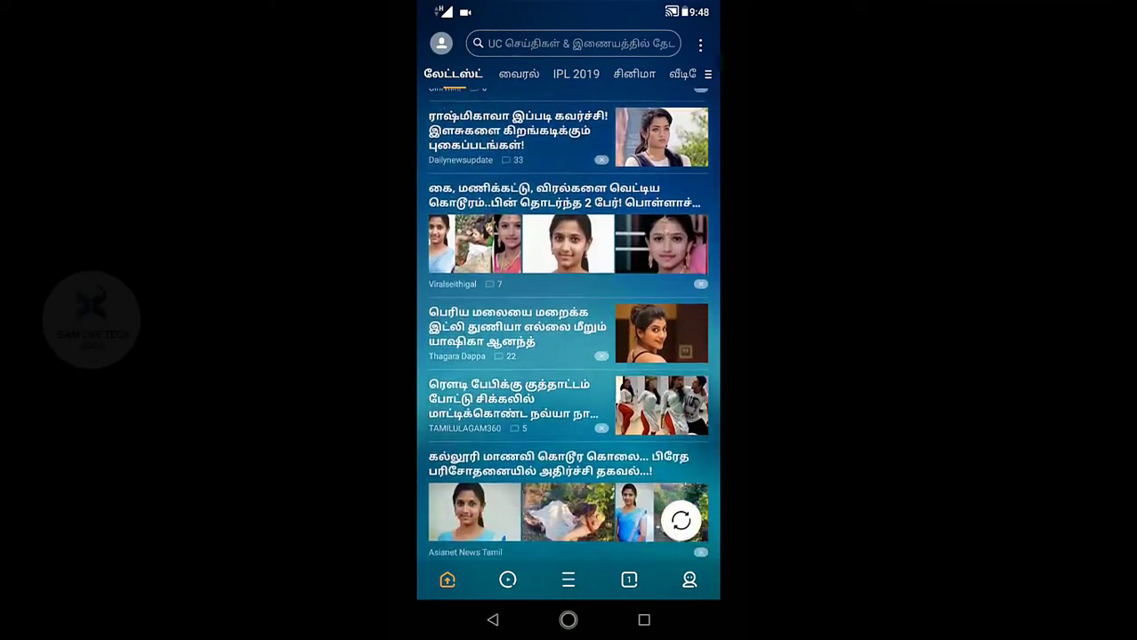
scroll(568, 356, "down", 7)
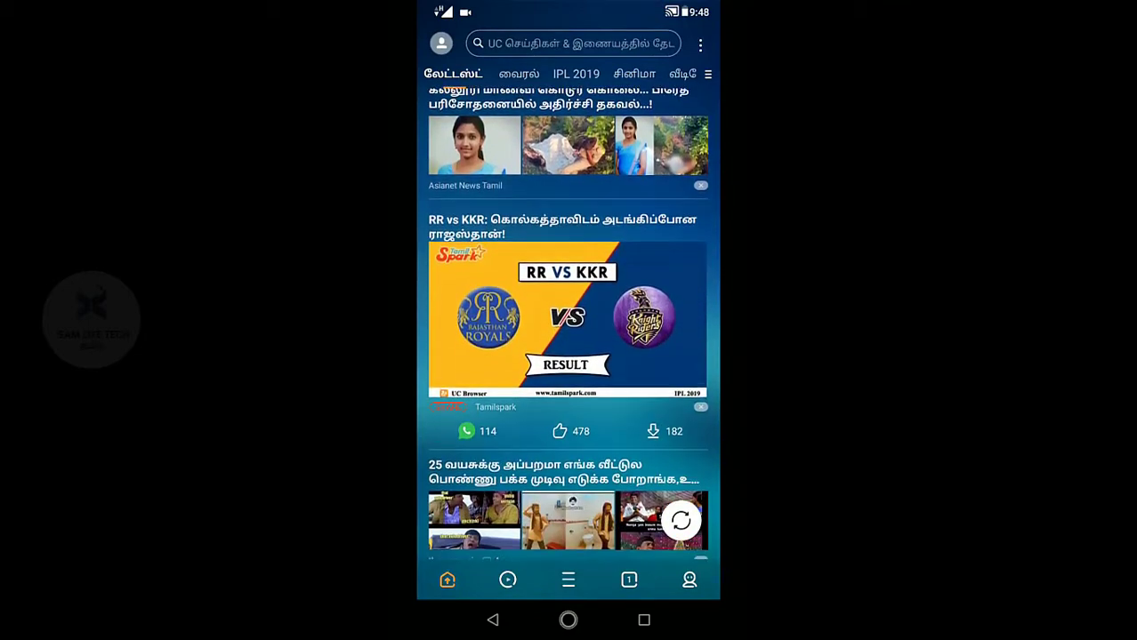
scroll(568, 356, "down", 5)
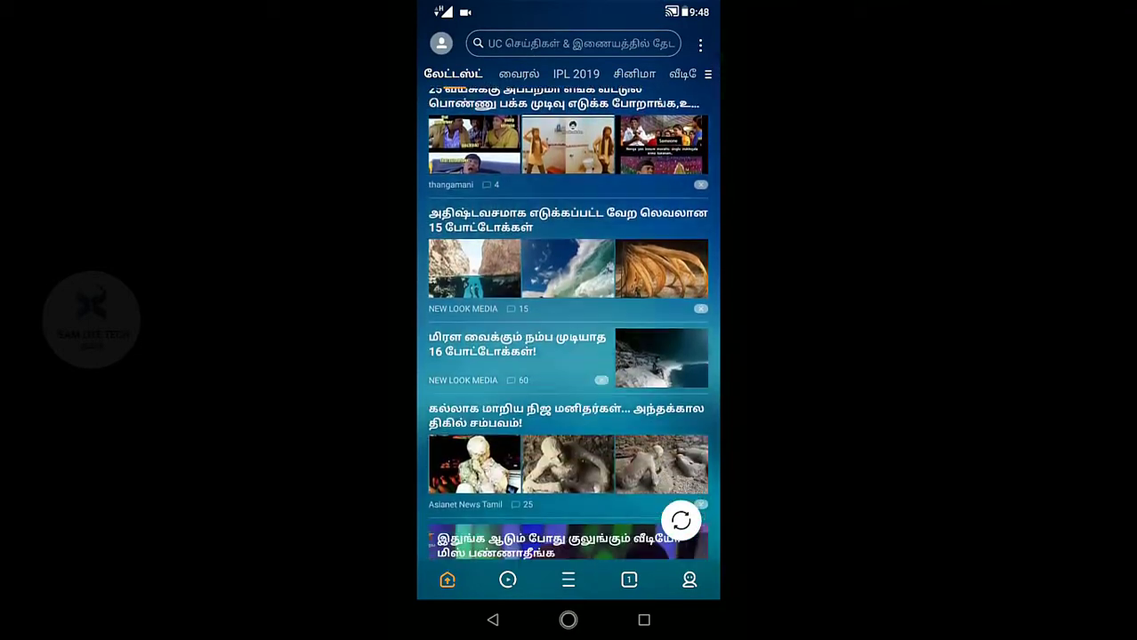
scroll(569, 356, "up", 2)
scroll(568, 356, "up", 2)
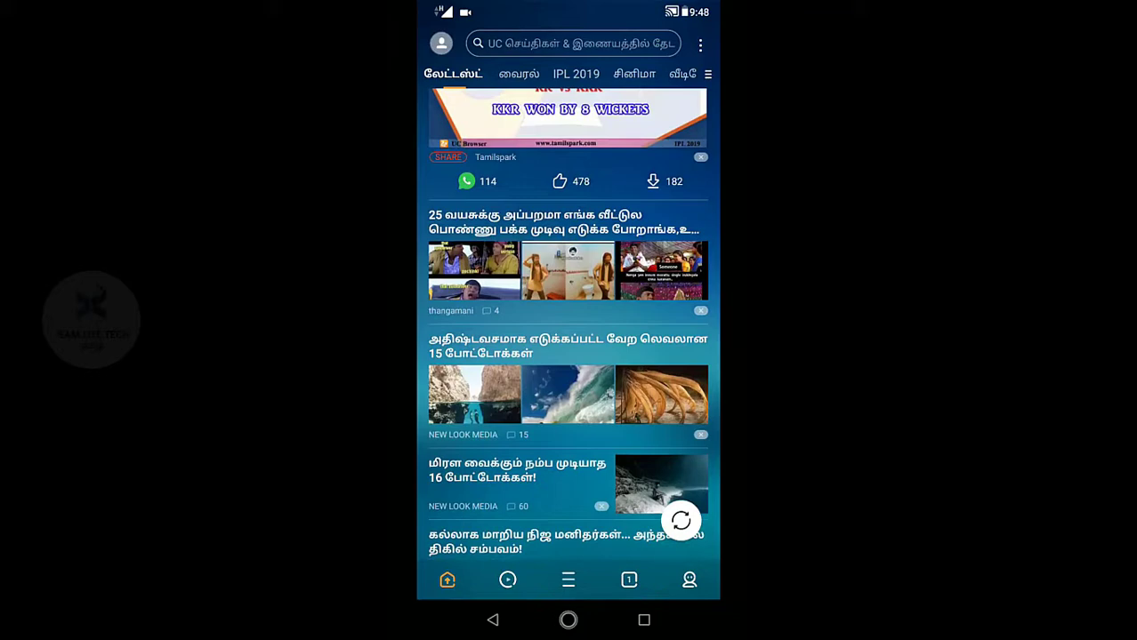
scroll(568, 356, "down", 6)
scroll(568, 356, "down", 5)
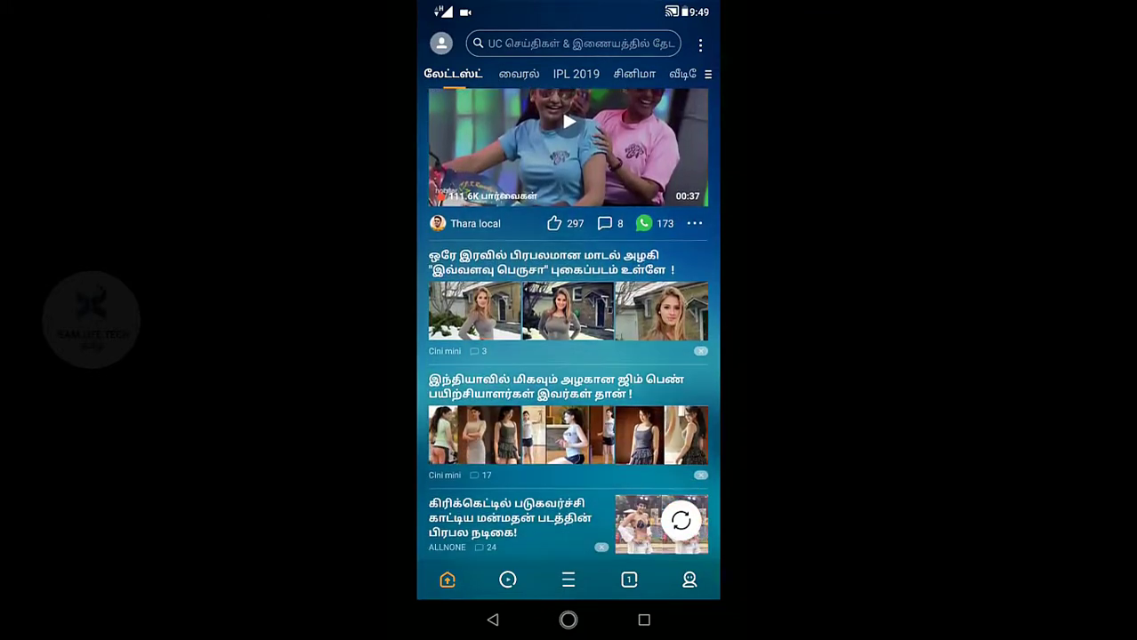
scroll(568, 355, "down", 4)
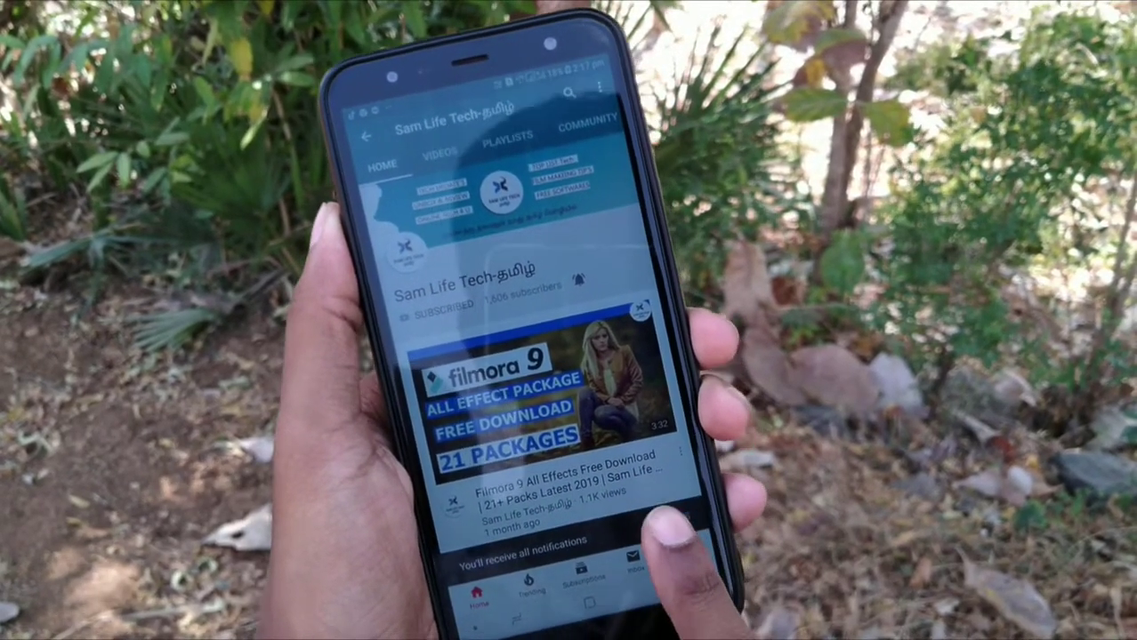
left_click(587, 288)
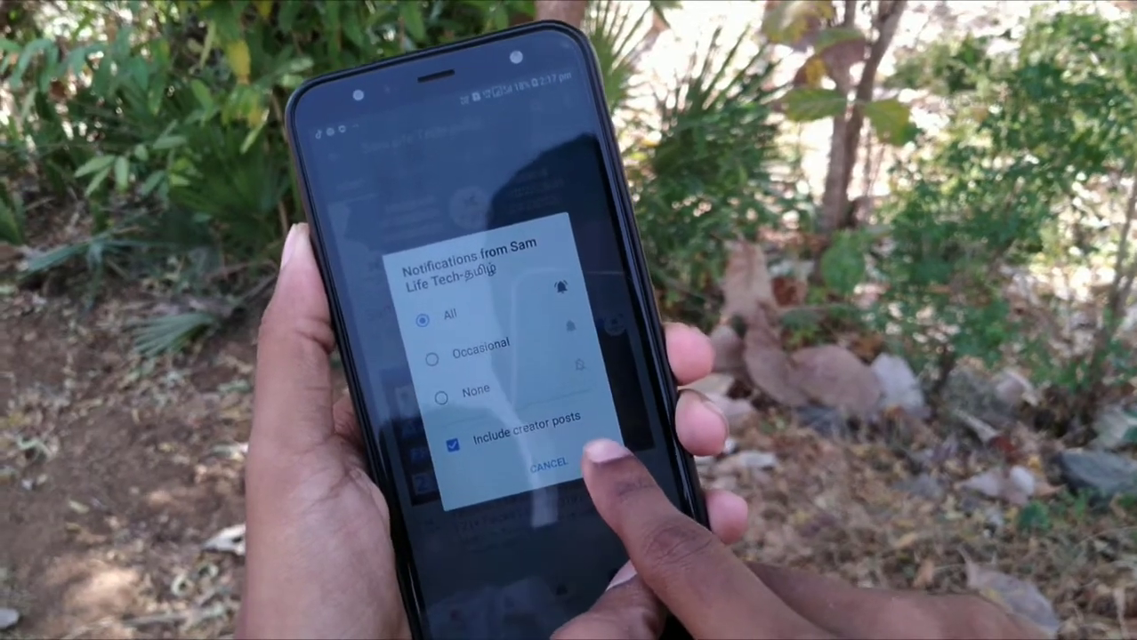
left_click(549, 463)
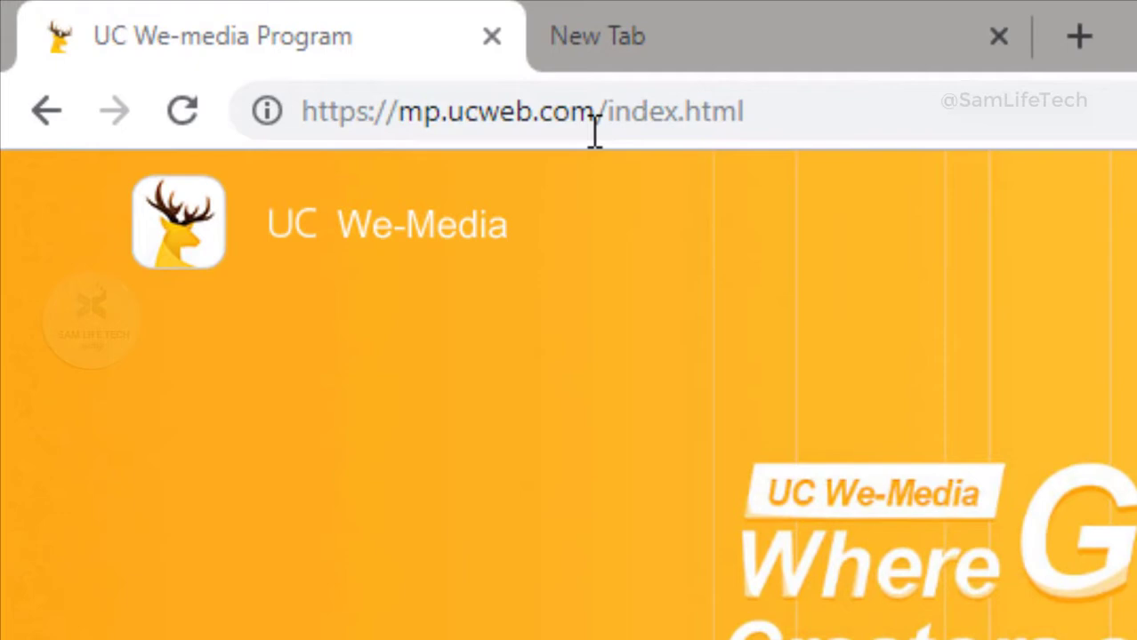
Leave the UC We-Media login page via SIGN UP to reach the Create an account form
left_click(231, 48)
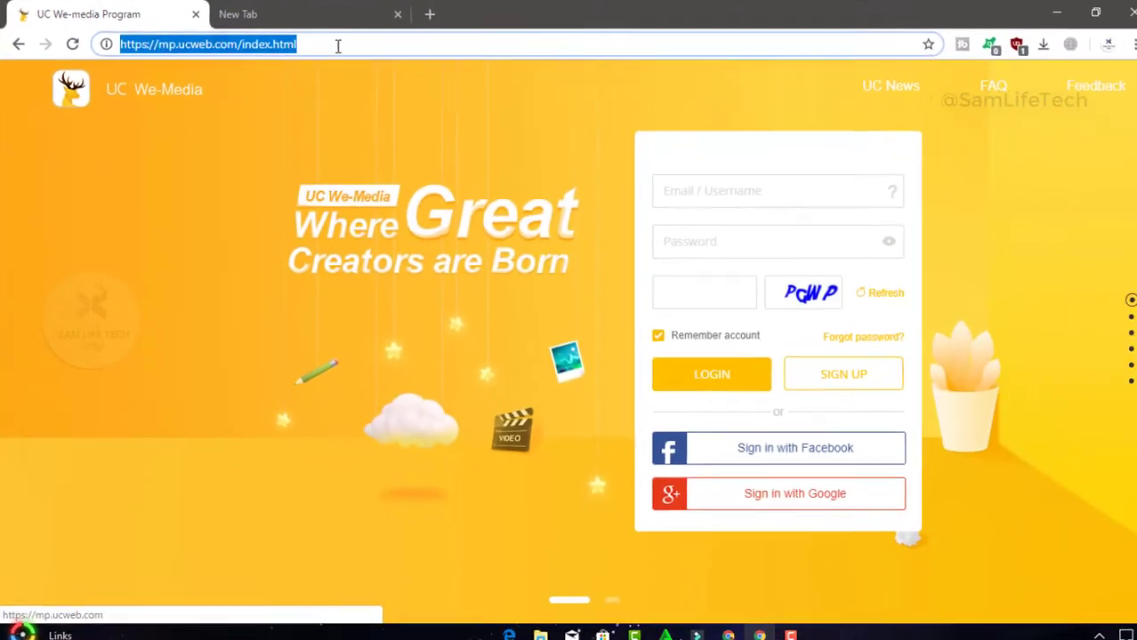
left_click(844, 113)
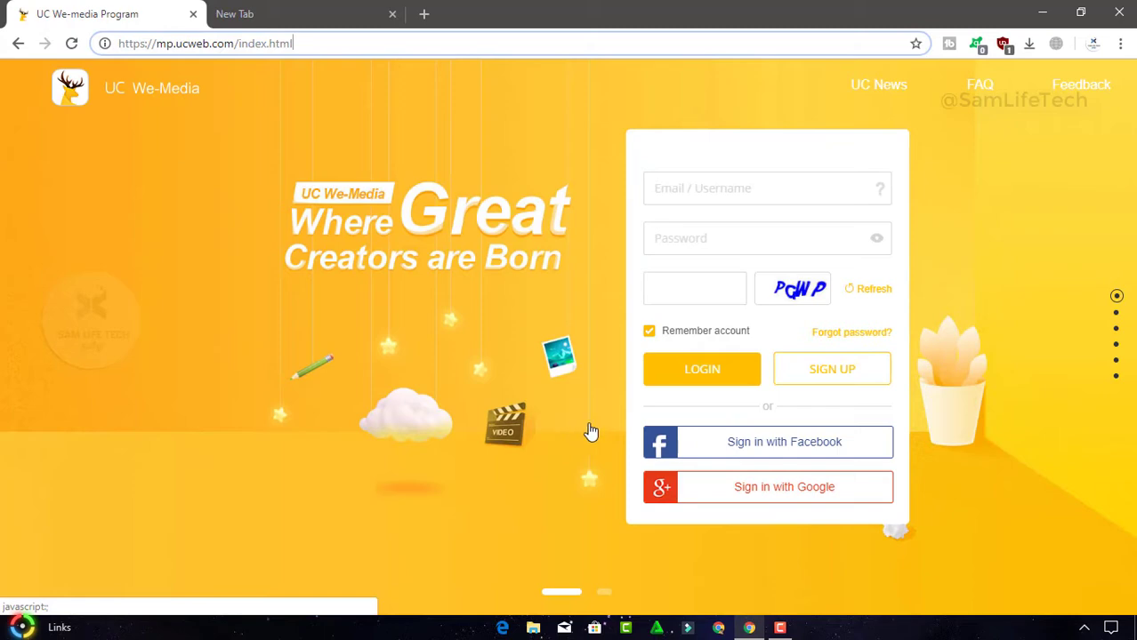
left_click(677, 188)
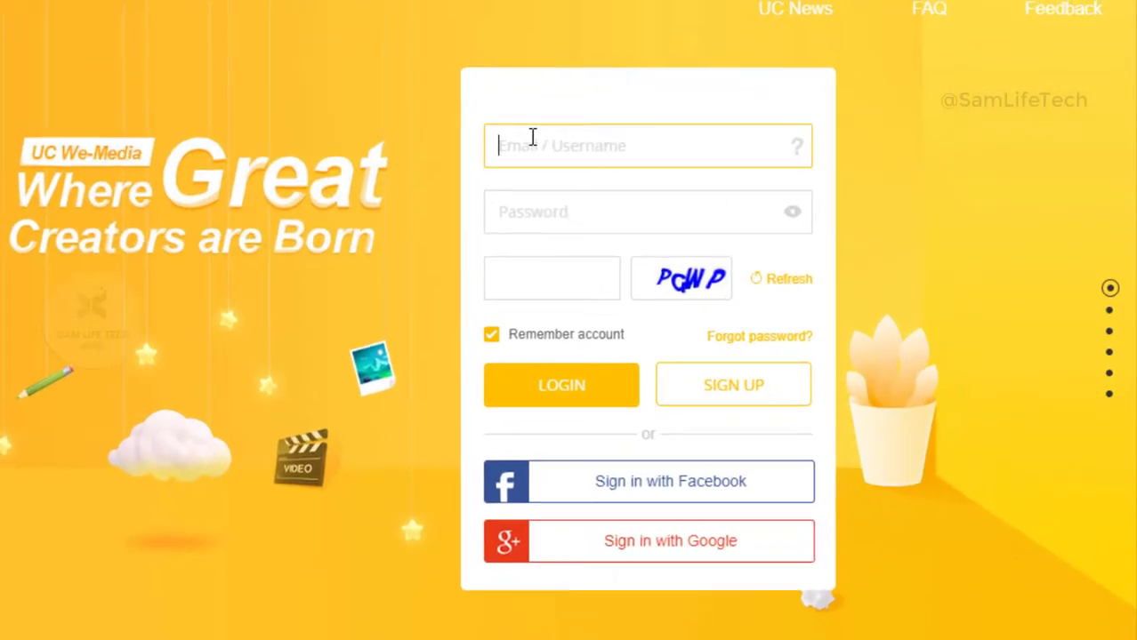
left_click(543, 208)
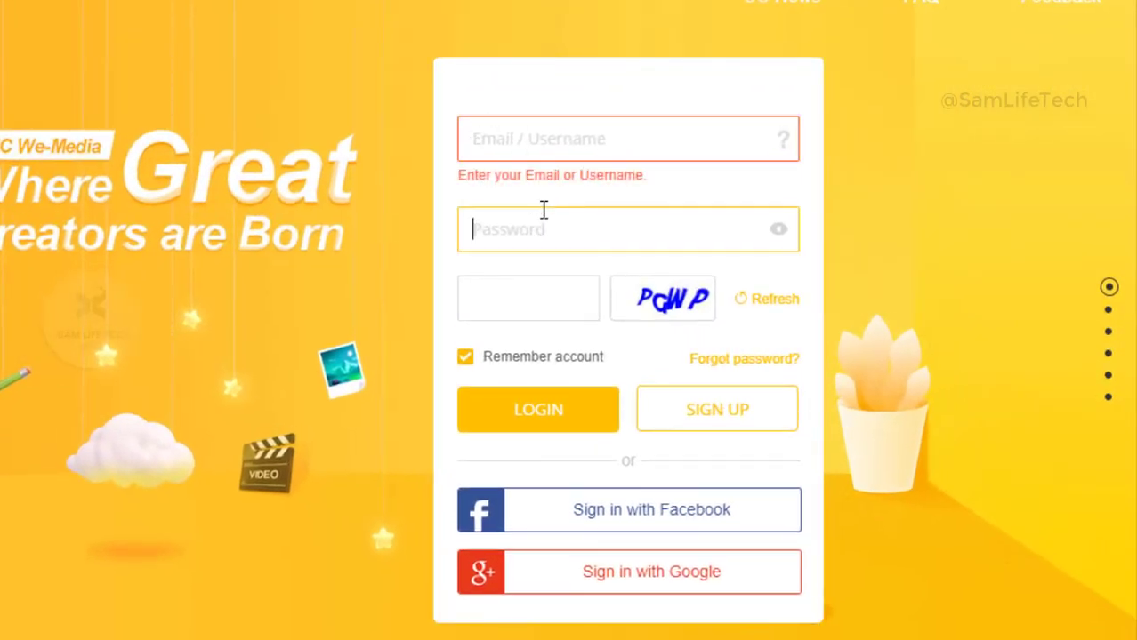
left_click(693, 146)
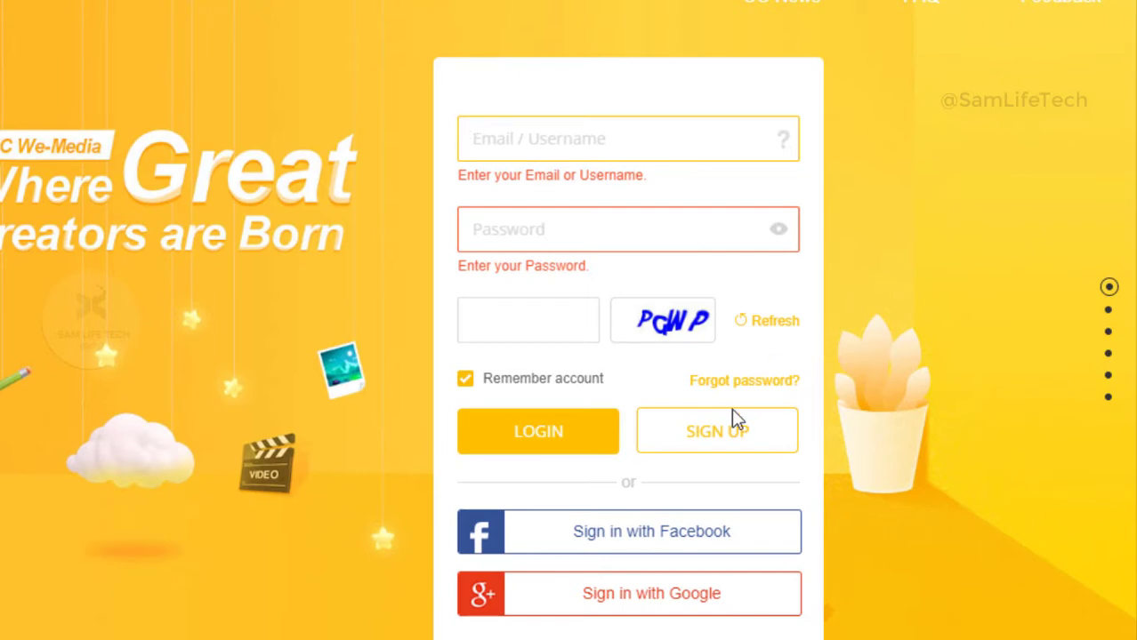
left_click(726, 443)
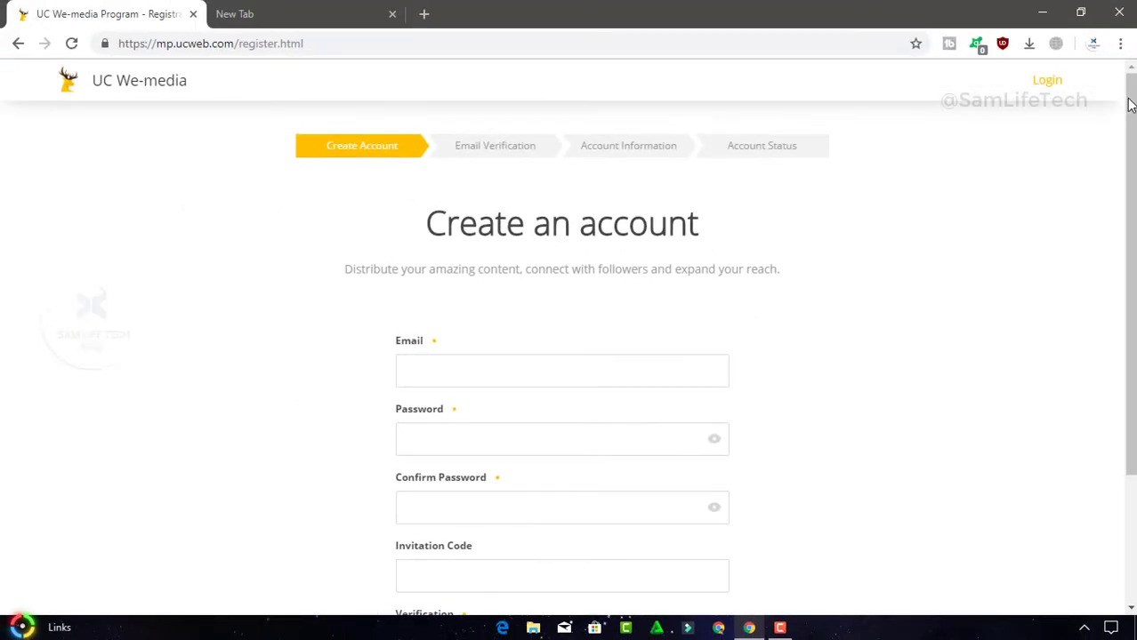
Go through the registration fields: email, password, confirm password and invitation code
left_click_drag(1129, 104, 1118, 178)
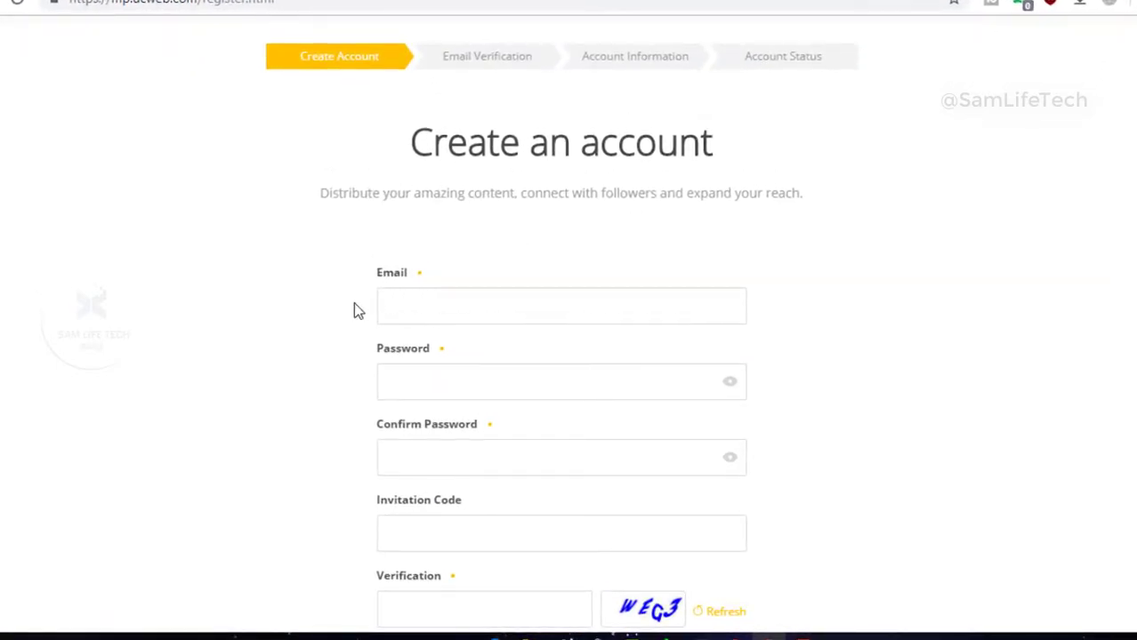
left_click(401, 310)
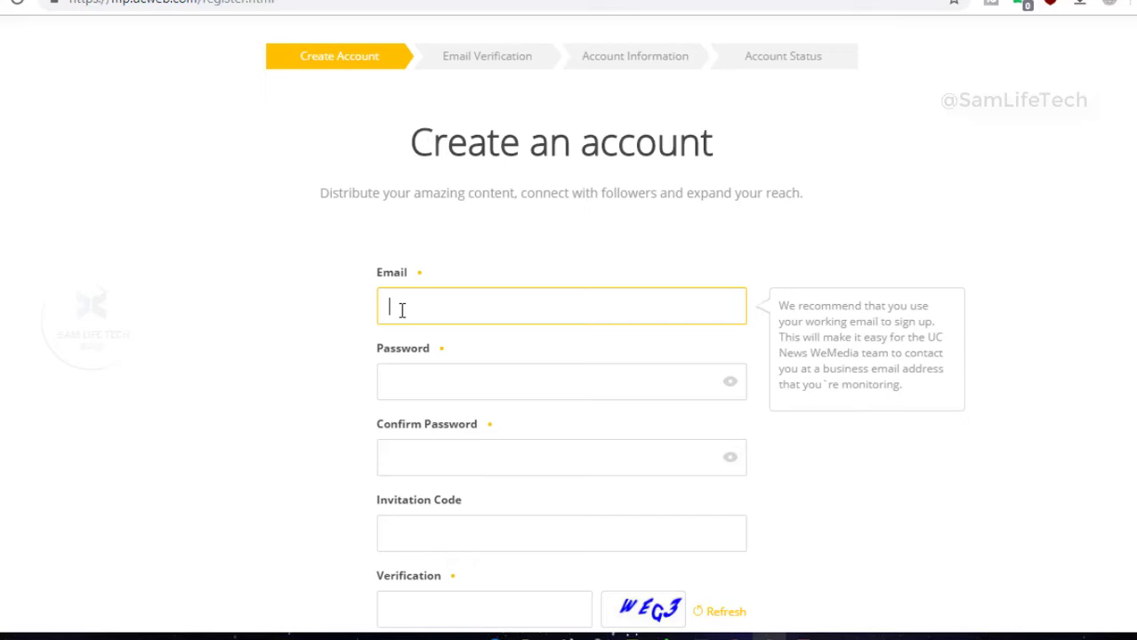
left_click(419, 391)
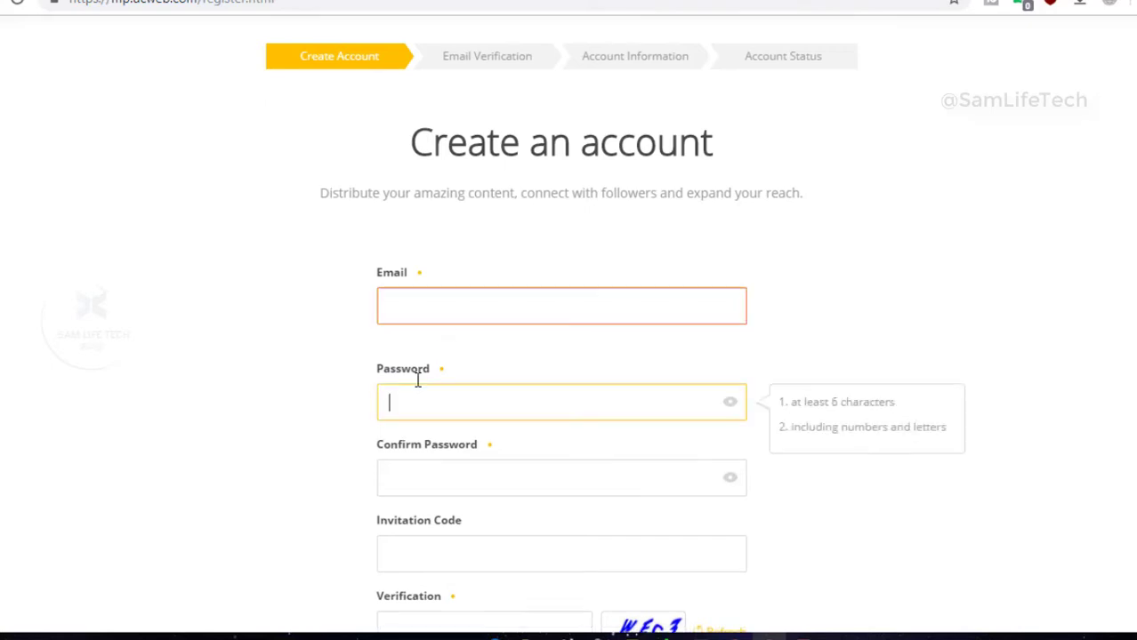
left_click(426, 491)
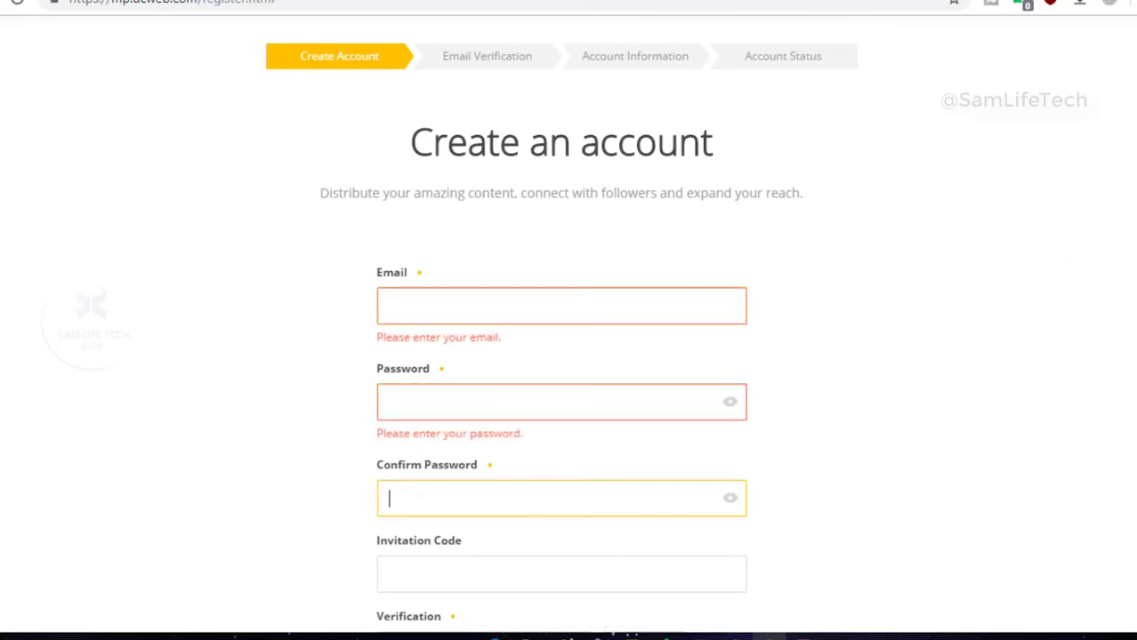
scroll(1036, 364, "down", 2)
left_click(522, 387)
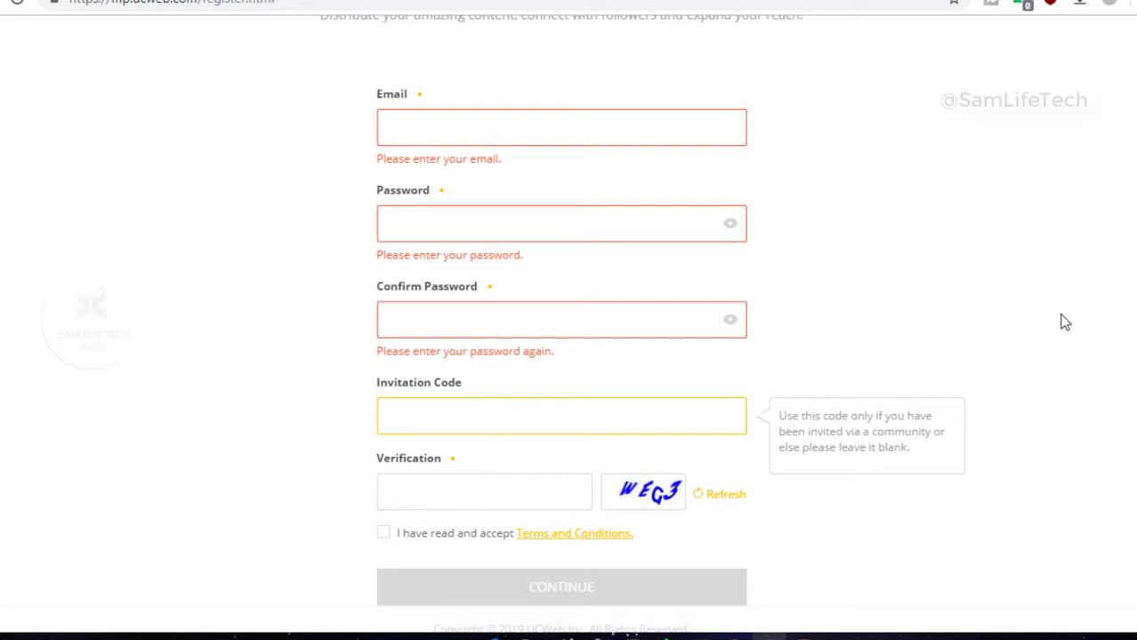
scroll(569, 356, "up", 3)
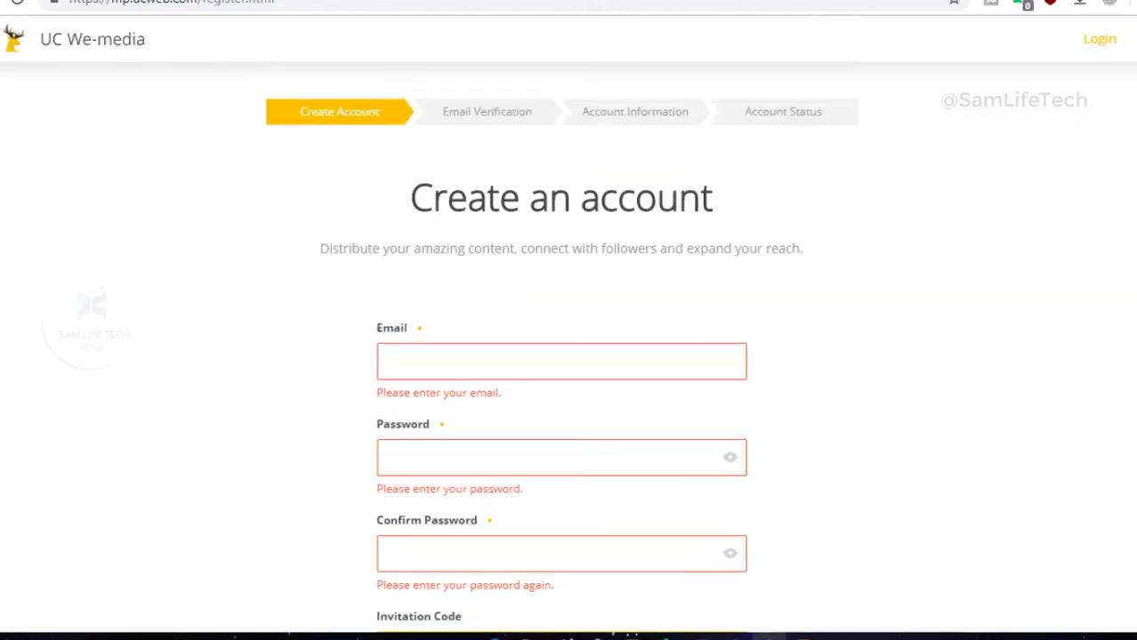
Paste the temporary email address and enter the account password in both password fields
left_click(424, 360)
key("ctrl+v")
left_click(456, 469)
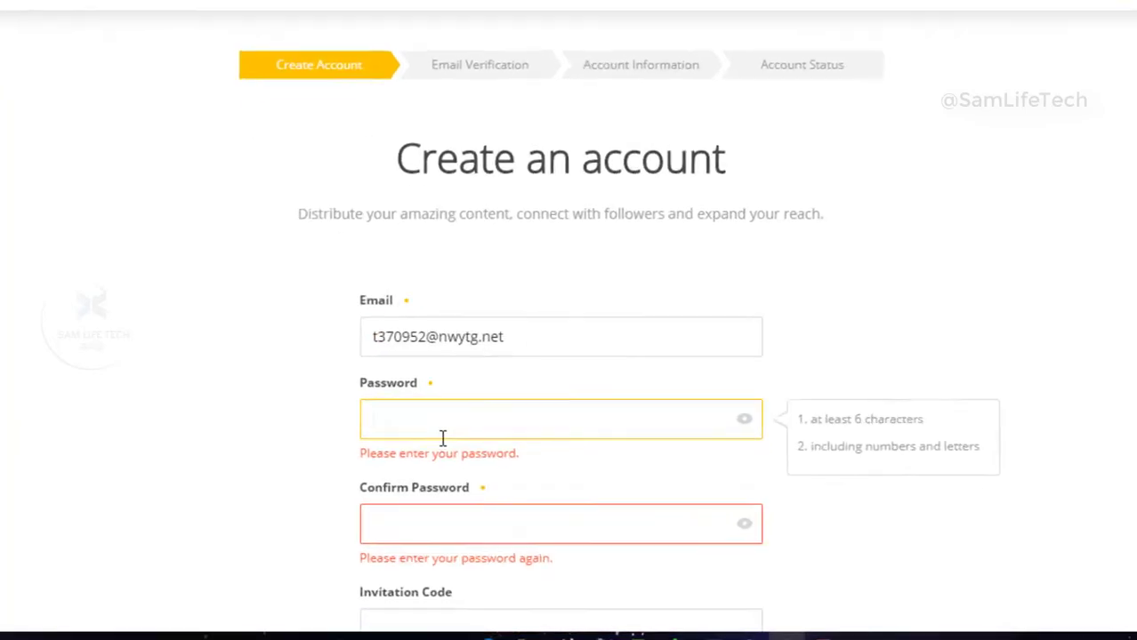
type("a")
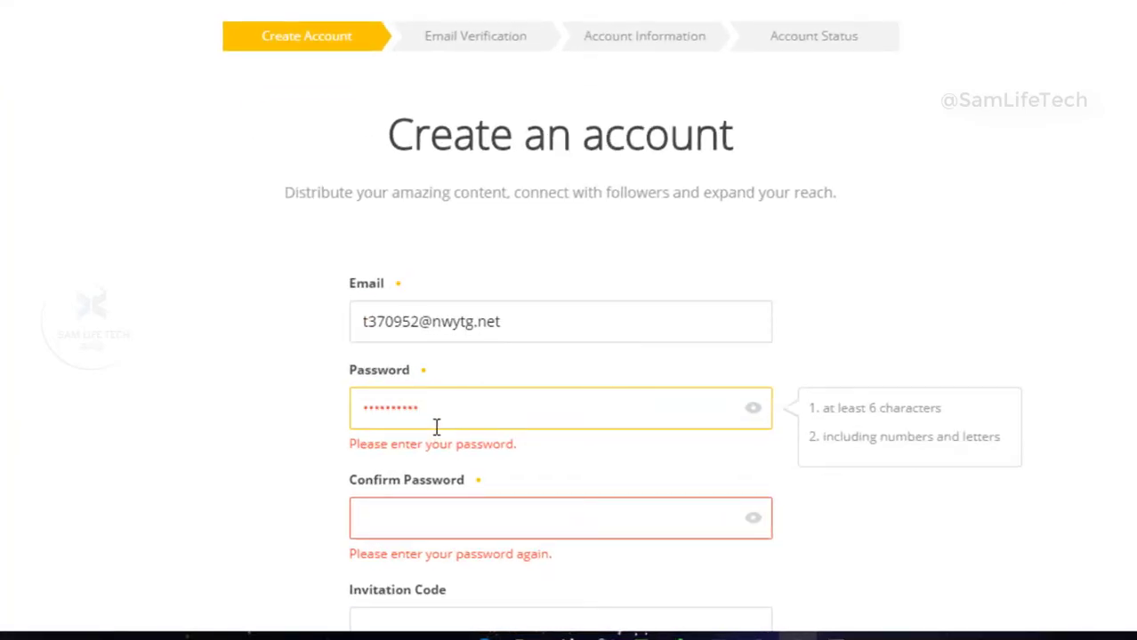
left_click(429, 519)
type("aa")
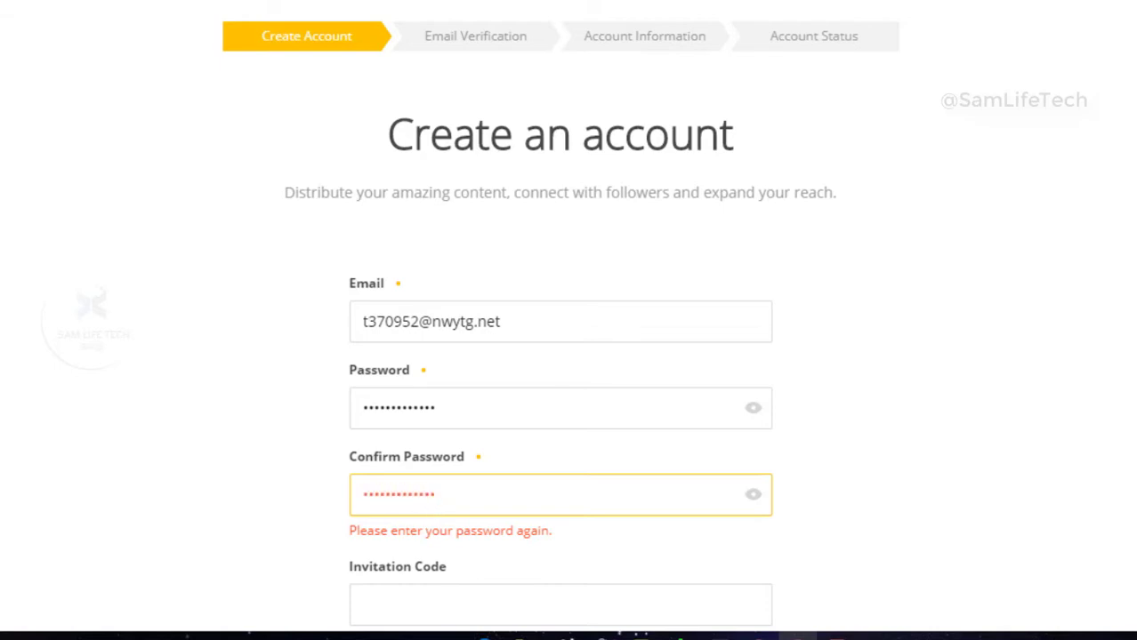
scroll(566, 512, "down", 3)
key("Tab")
key("Tab")
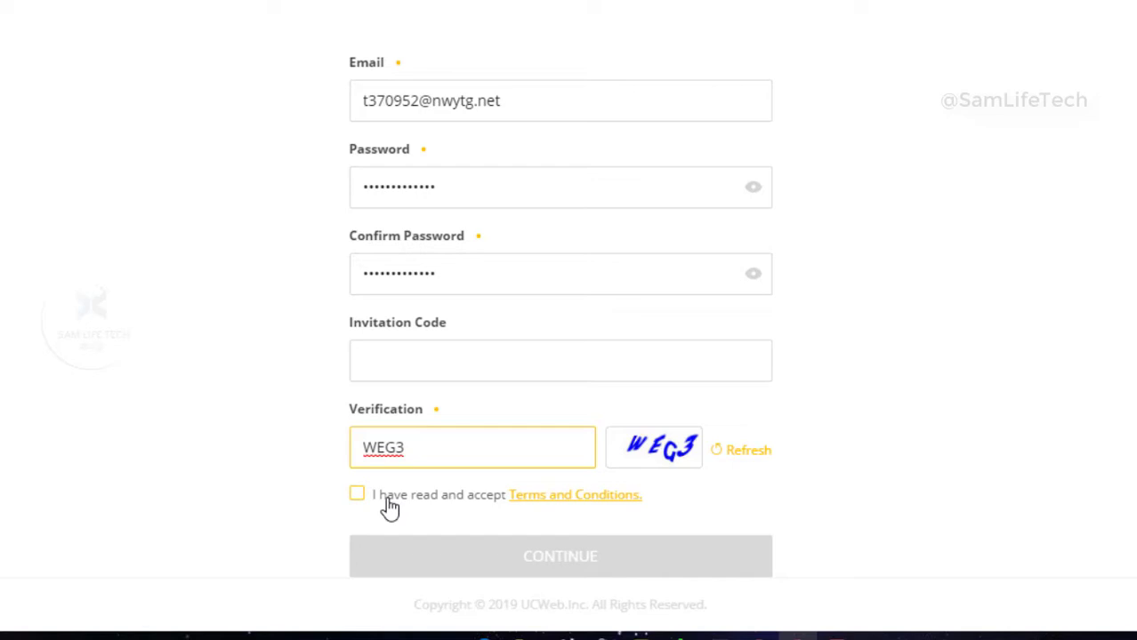
Accept the Terms and Conditions, submit with CONTINUE, and decline saving the password
left_click(355, 497)
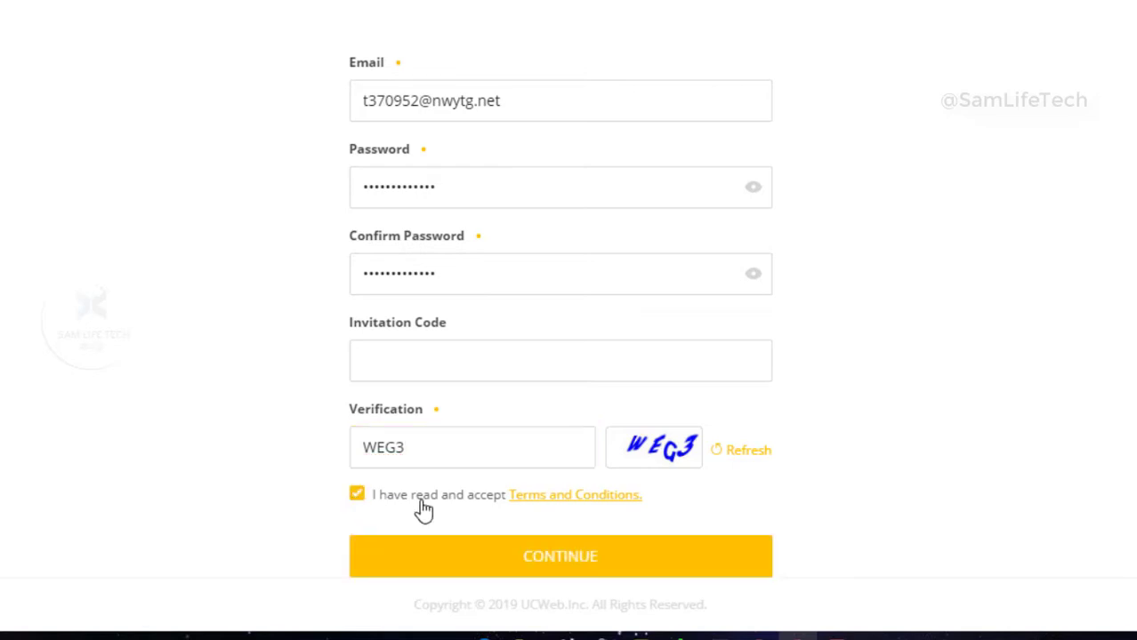
left_click(600, 568)
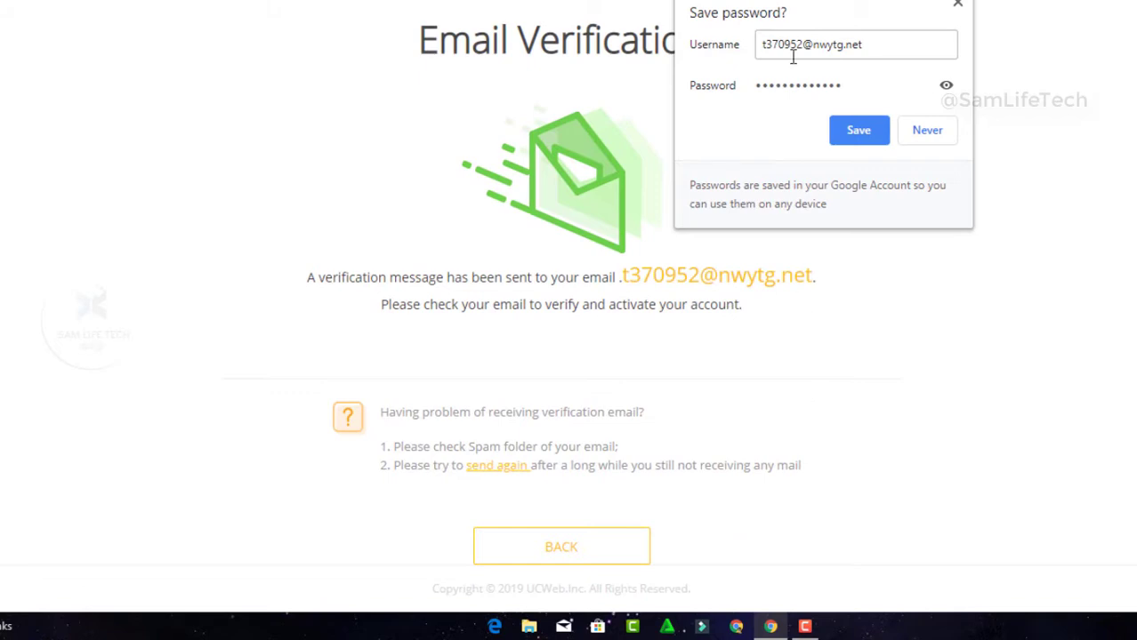
left_click(926, 131)
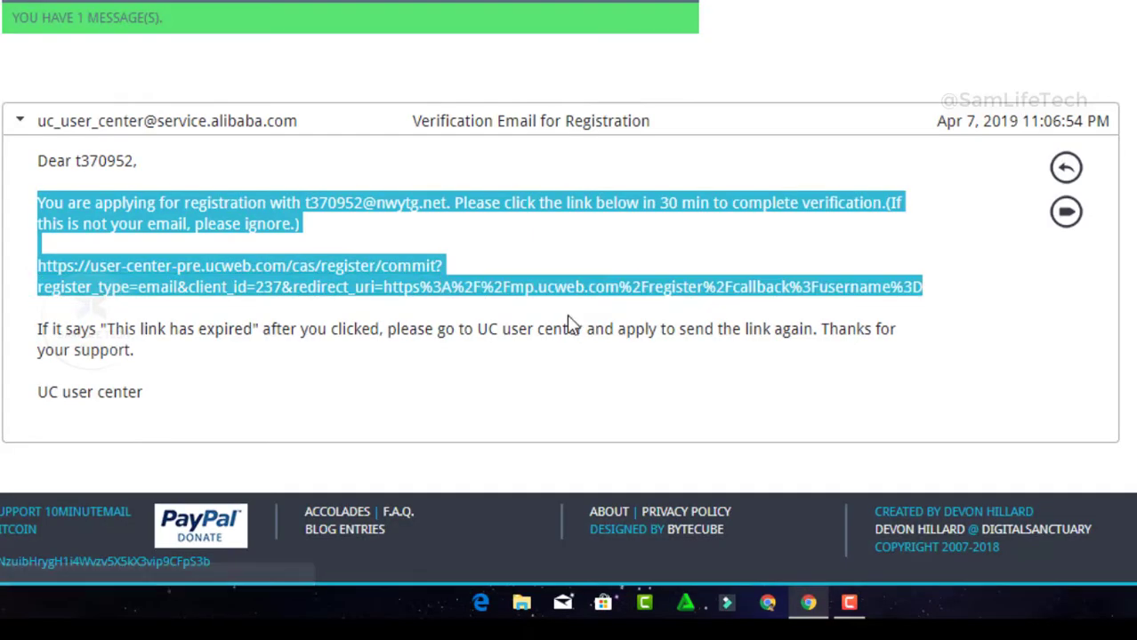
Follow the verification link in the UC user center registration email in 10MinuteMail
left_click_drag(571, 322, 729, 369)
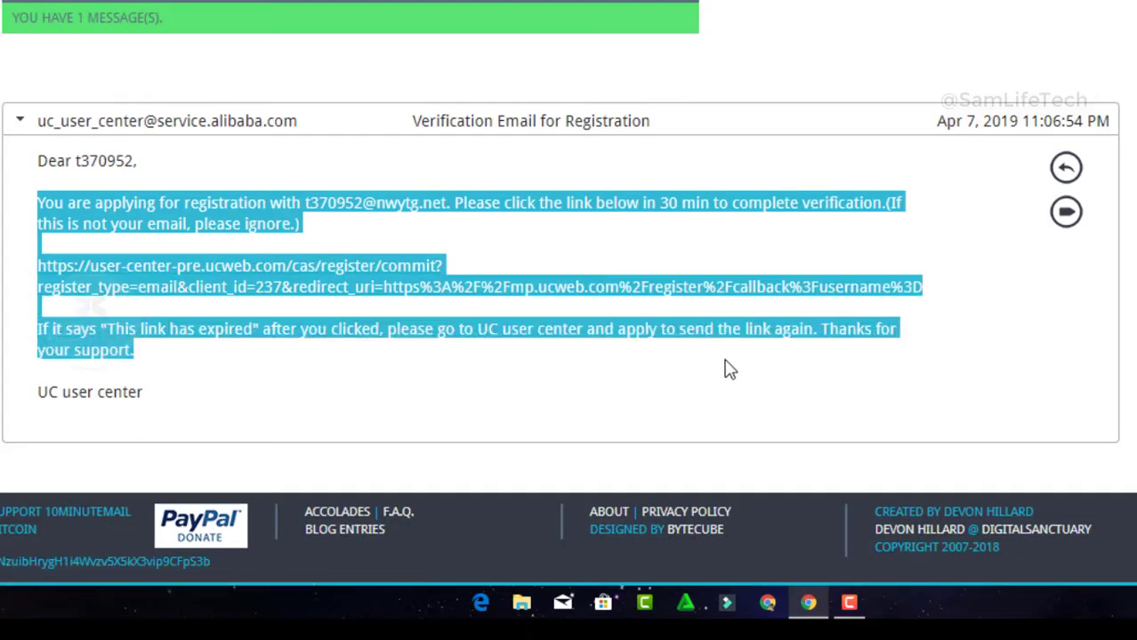
left_click(230, 396)
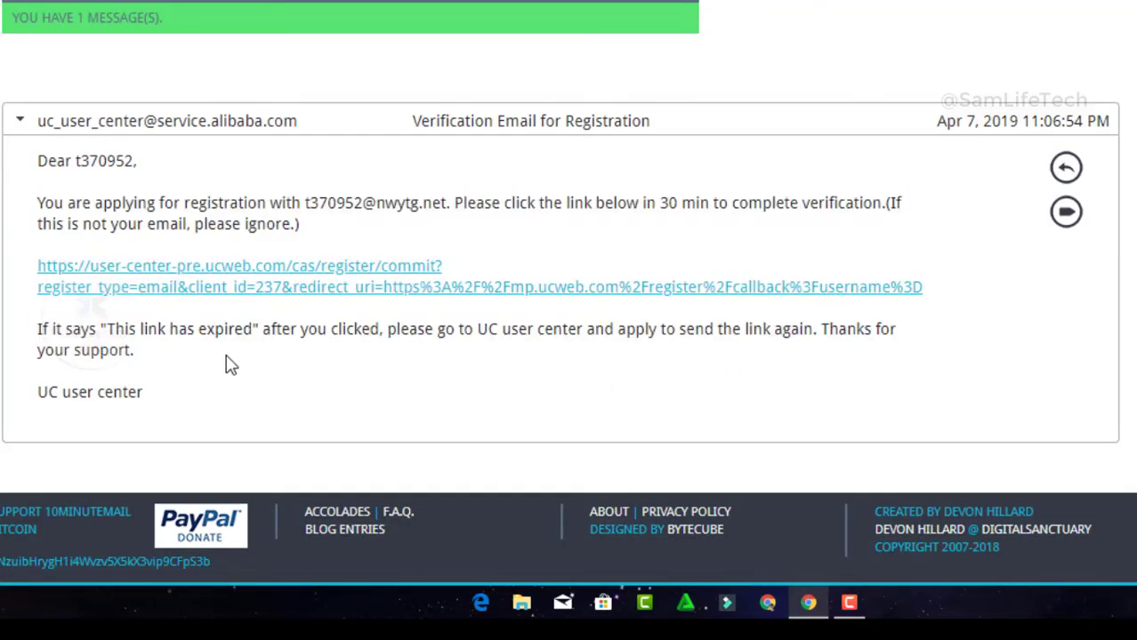
left_click(211, 276)
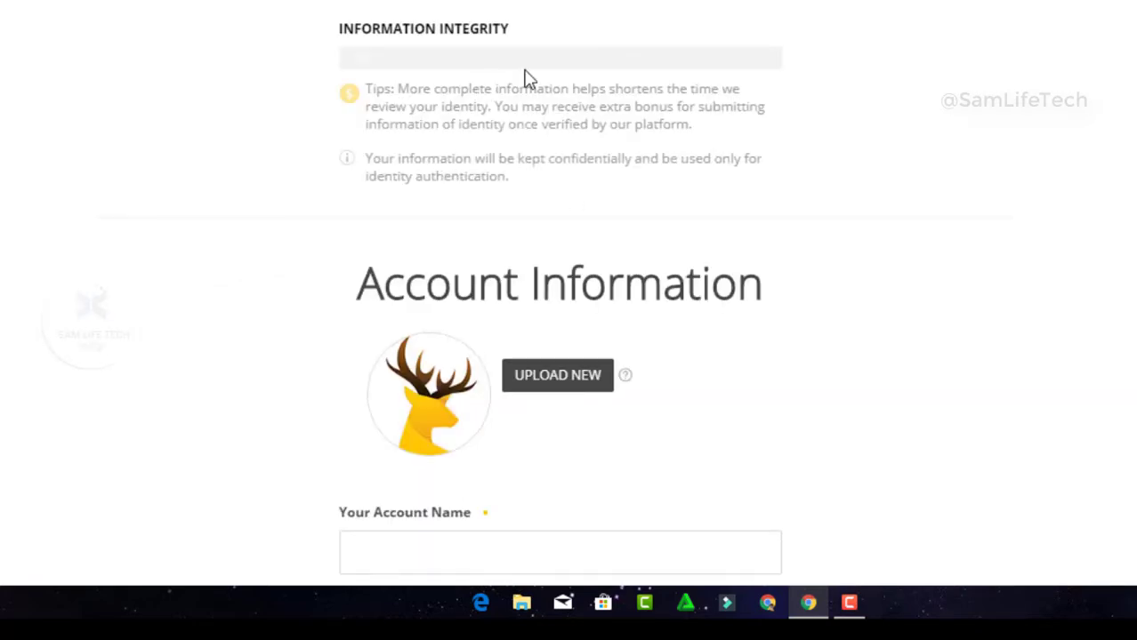
Enter the account name in the Your Account Name field
scroll(560, 294, "down", 3)
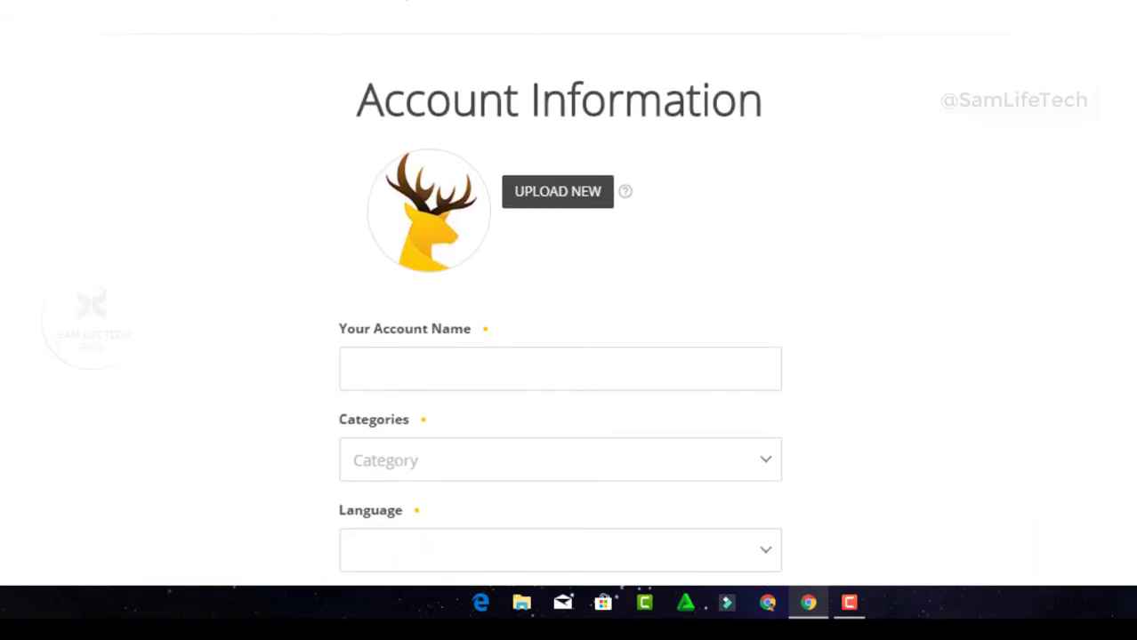
scroll(559, 356, "down", 1)
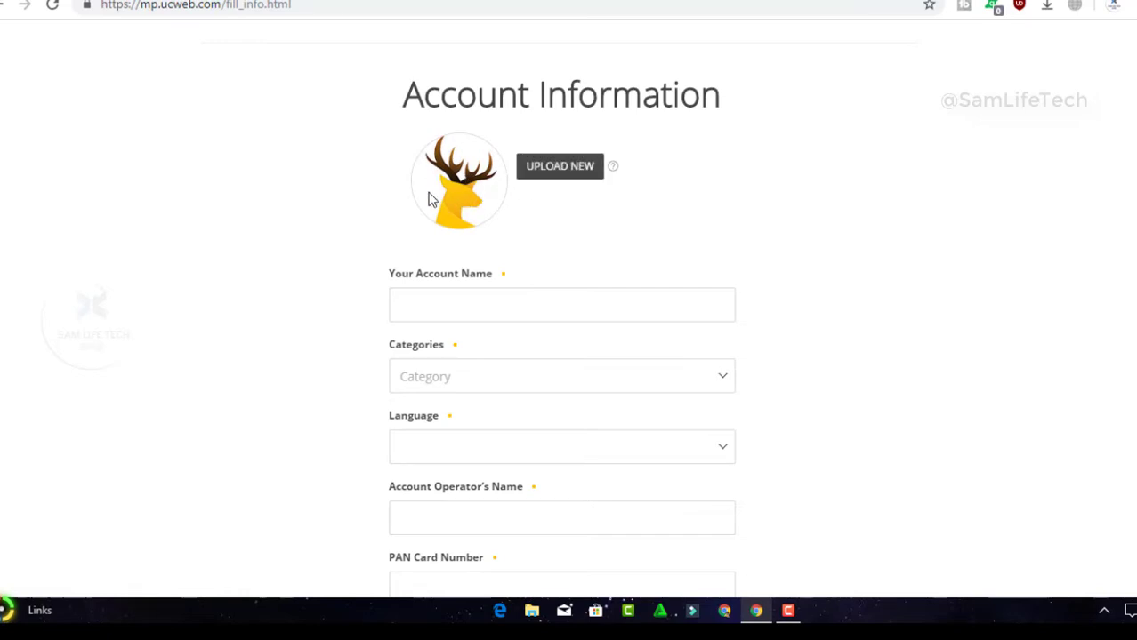
left_click(456, 304)
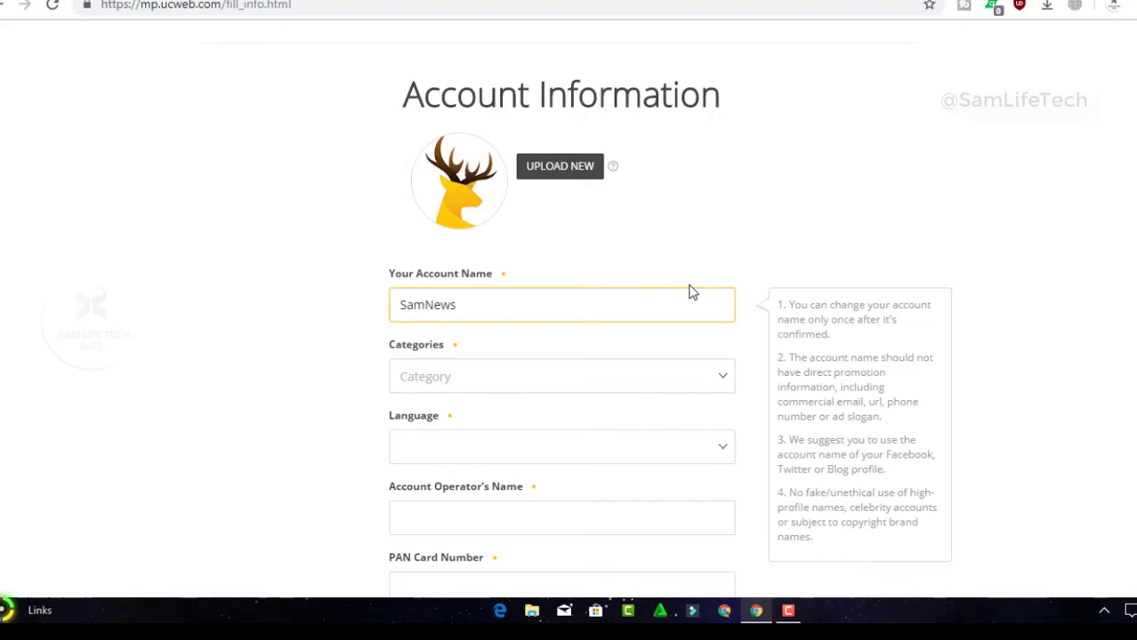
Choose Tech / Games in the Categories dropdown
left_click(514, 385)
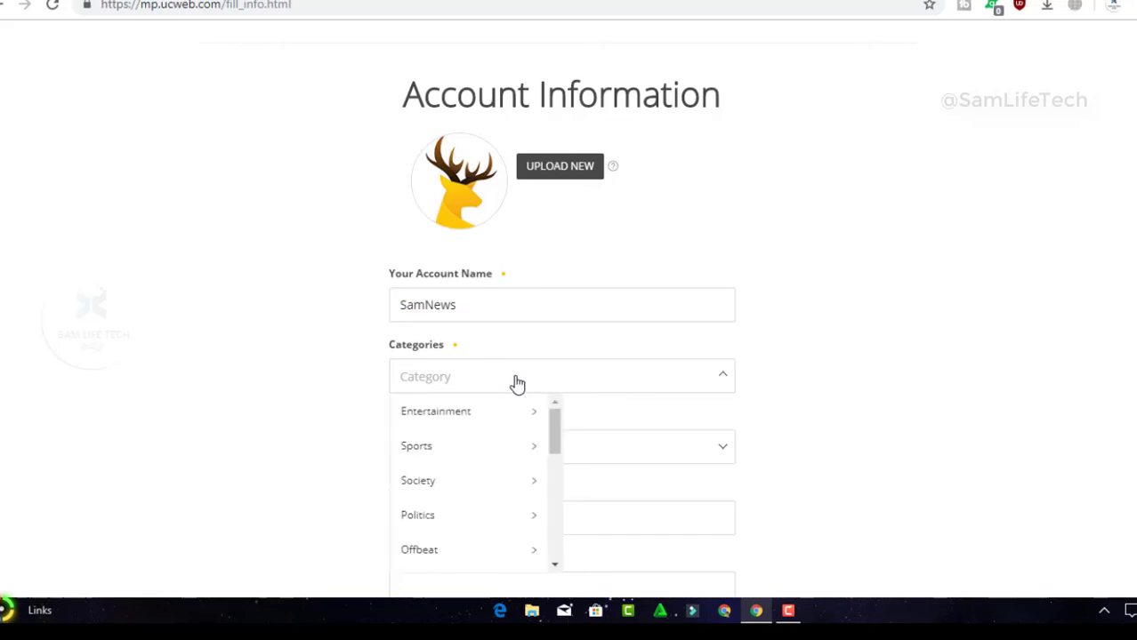
scroll(517, 385, "down", 2)
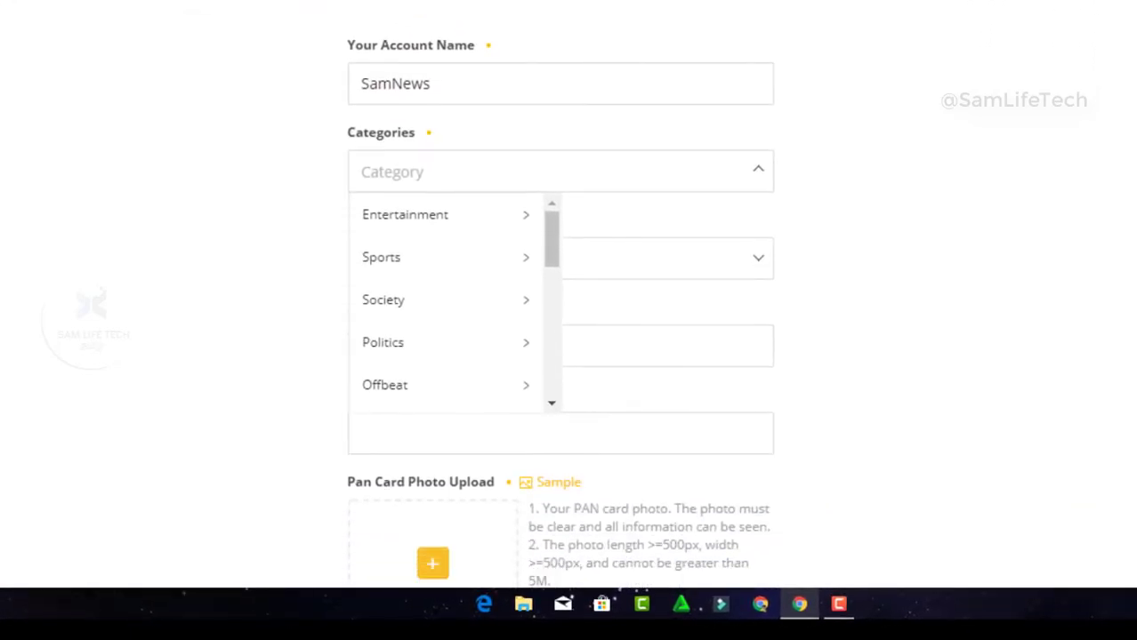
left_click(426, 215)
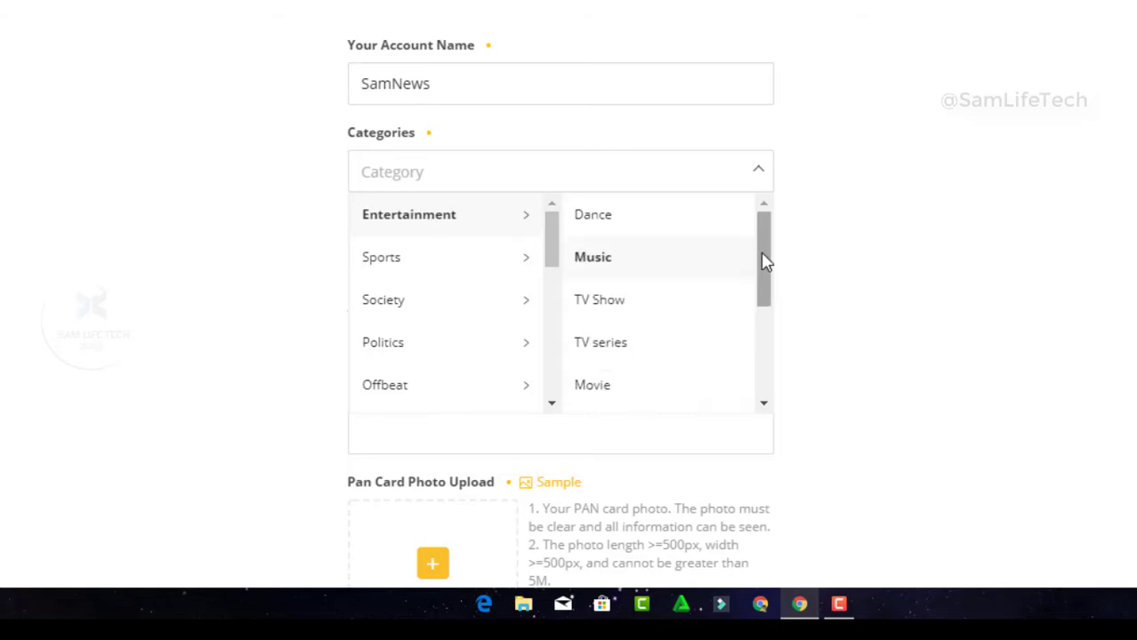
left_click_drag(764, 257, 753, 350)
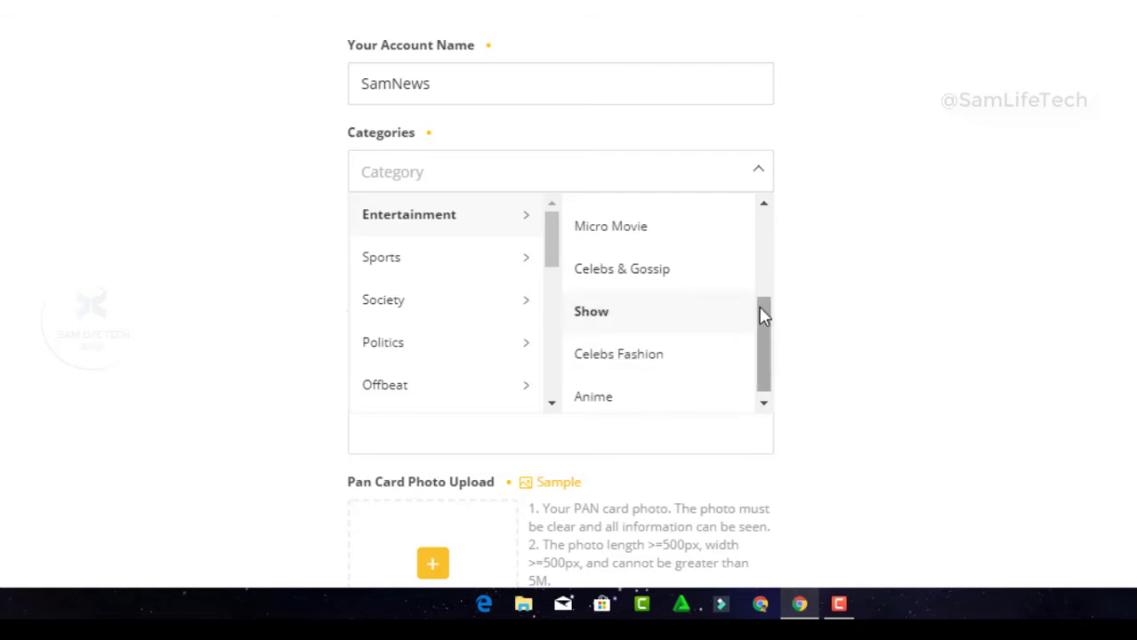
left_click_drag(762, 315, 776, 224)
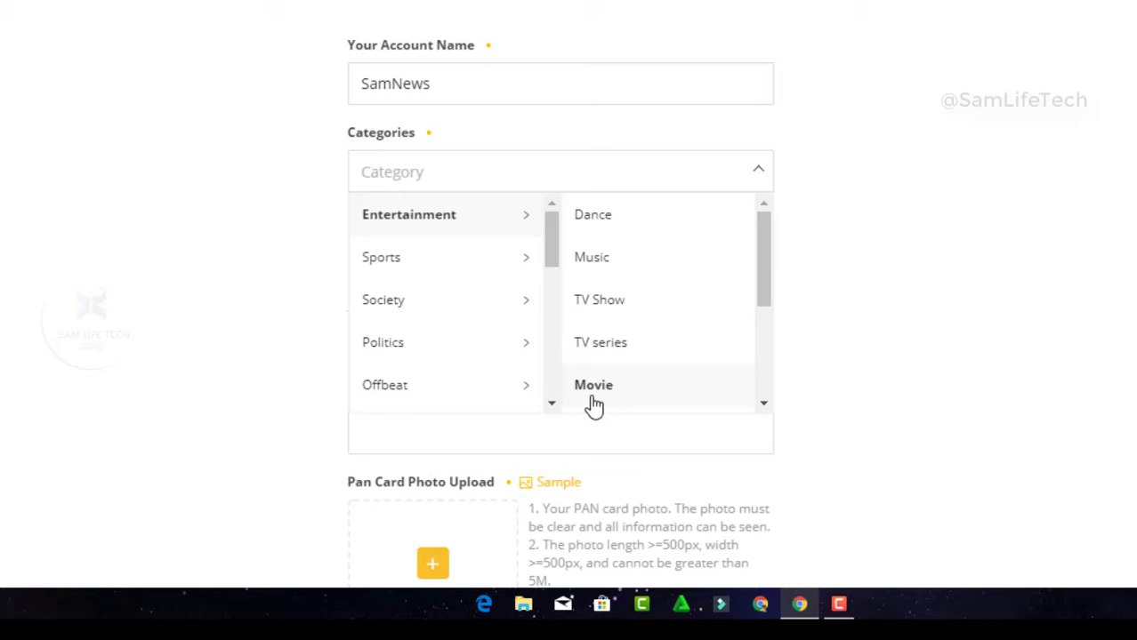
mouse_move(450, 261)
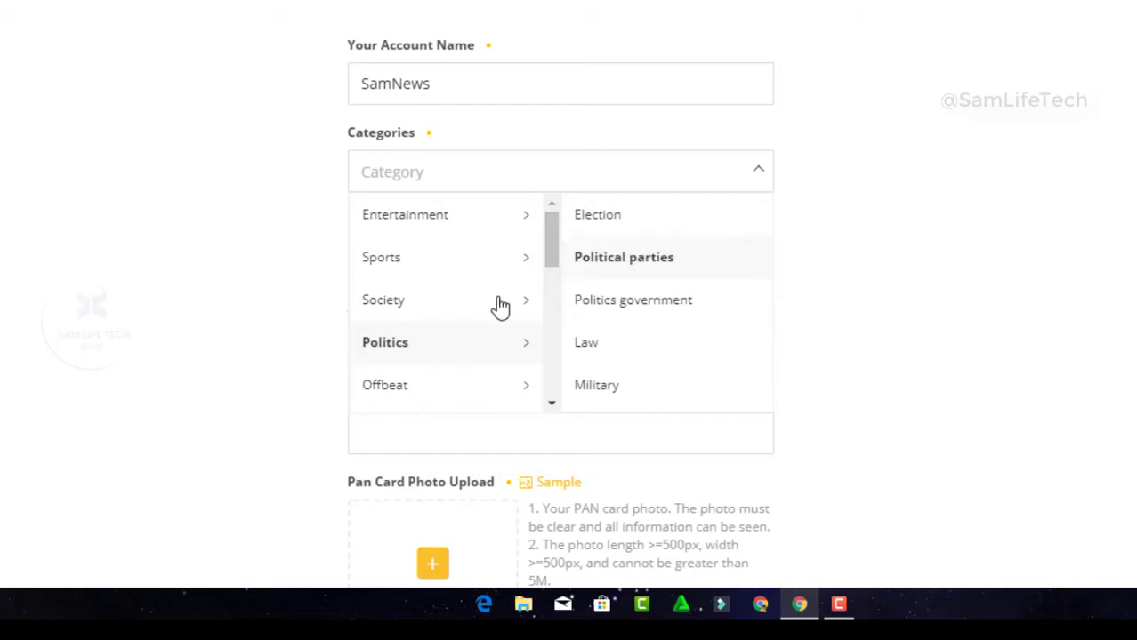
mouse_move(471, 281)
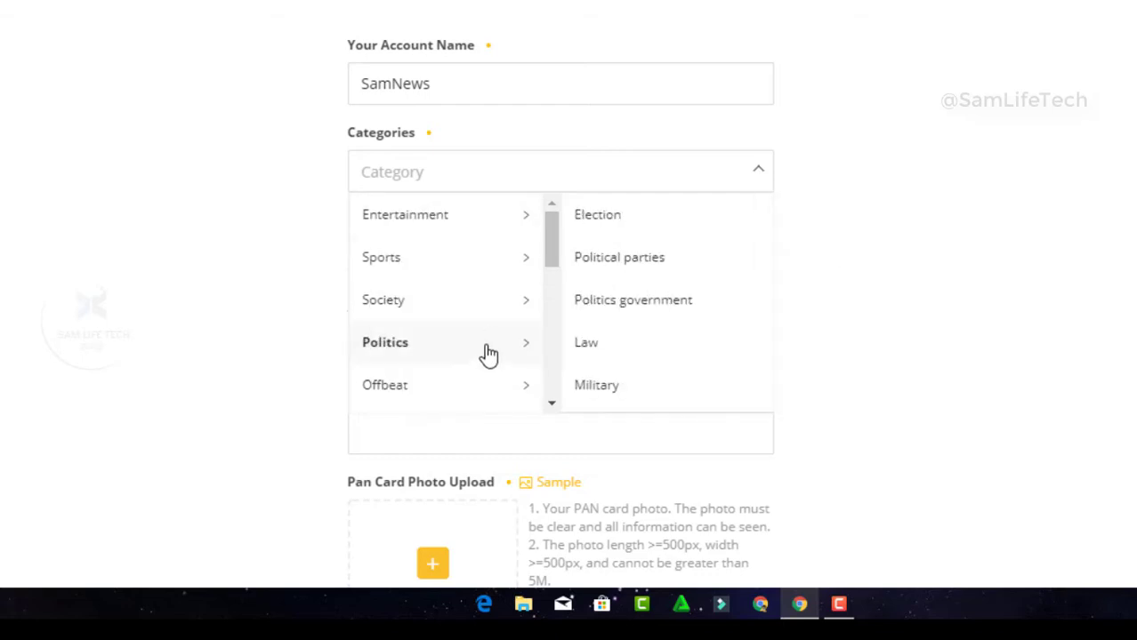
mouse_move(555, 238)
left_click_drag(555, 239, 538, 302)
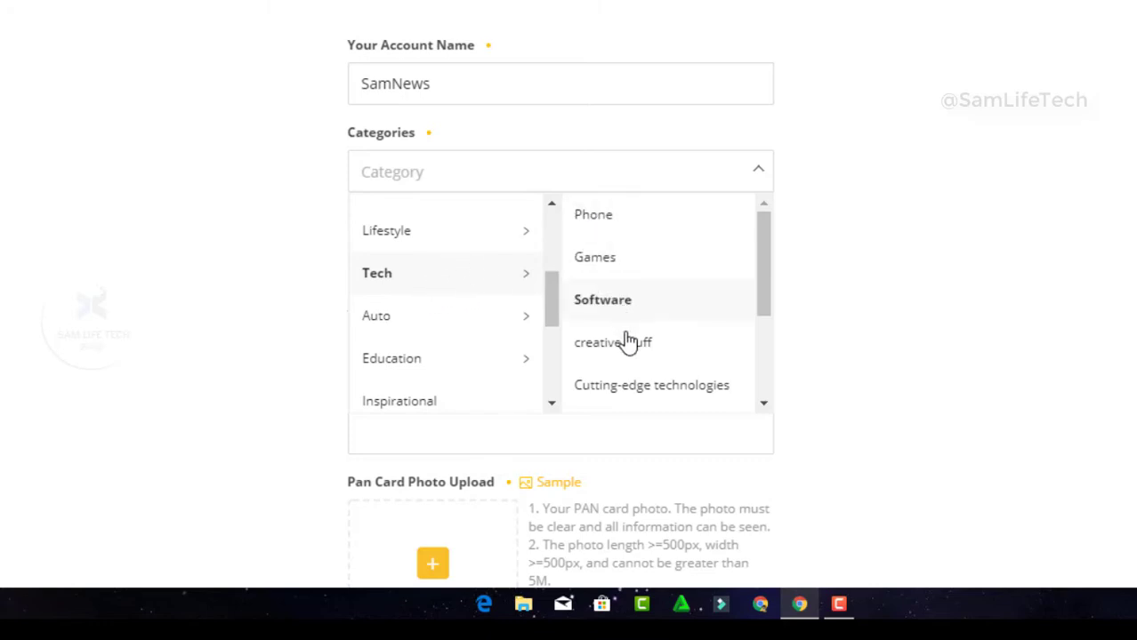
left_click(600, 263)
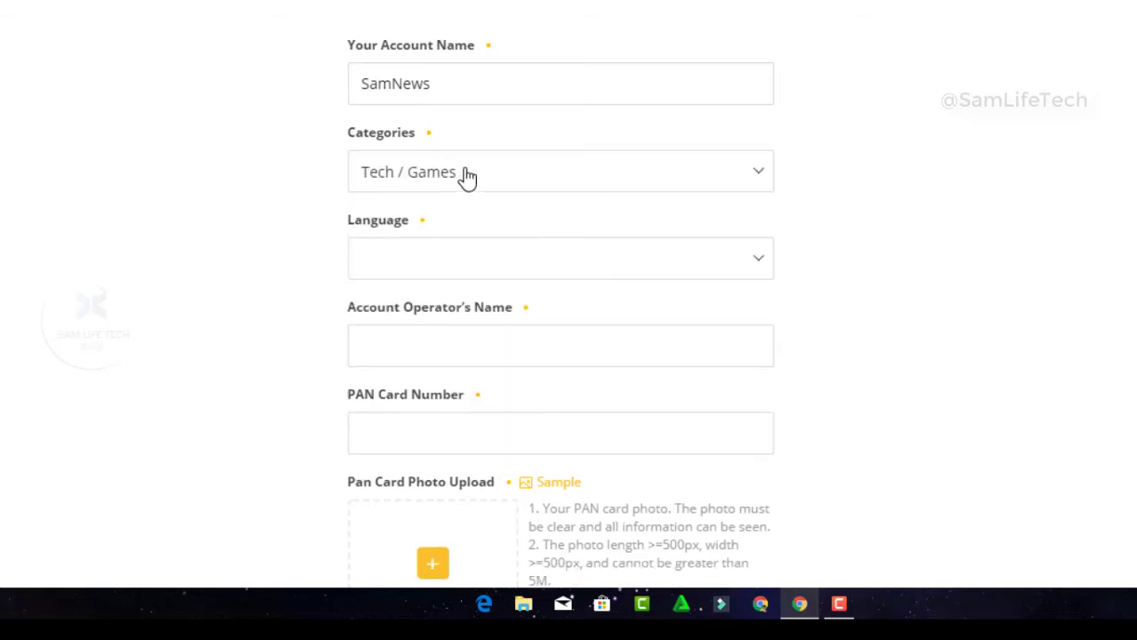
Set the account language to Tamil
left_click(405, 269)
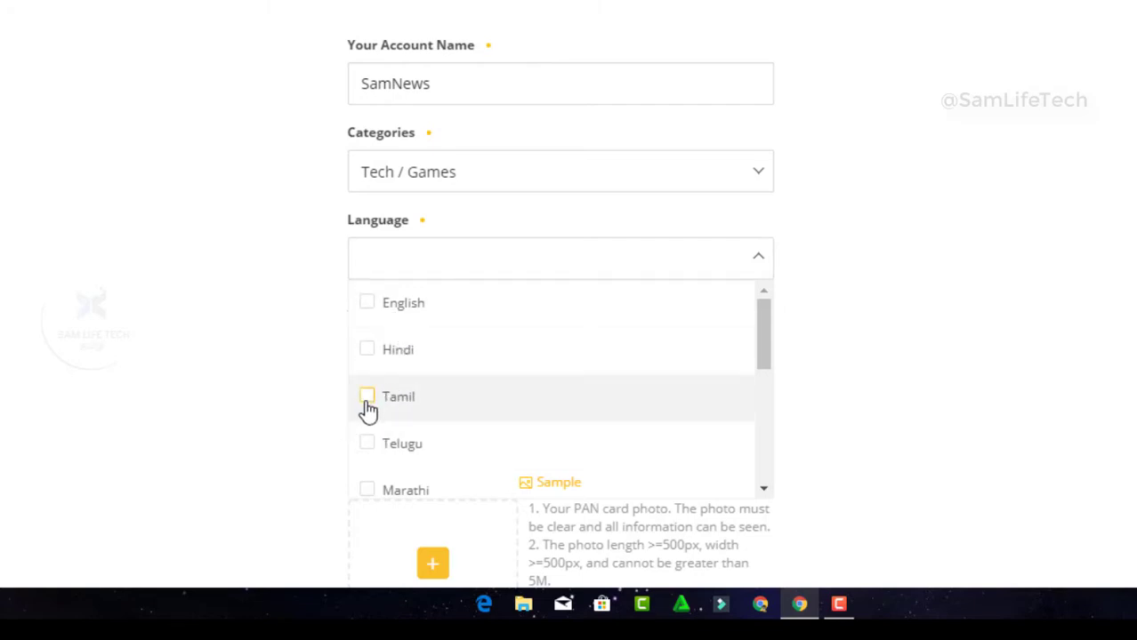
left_click(367, 397)
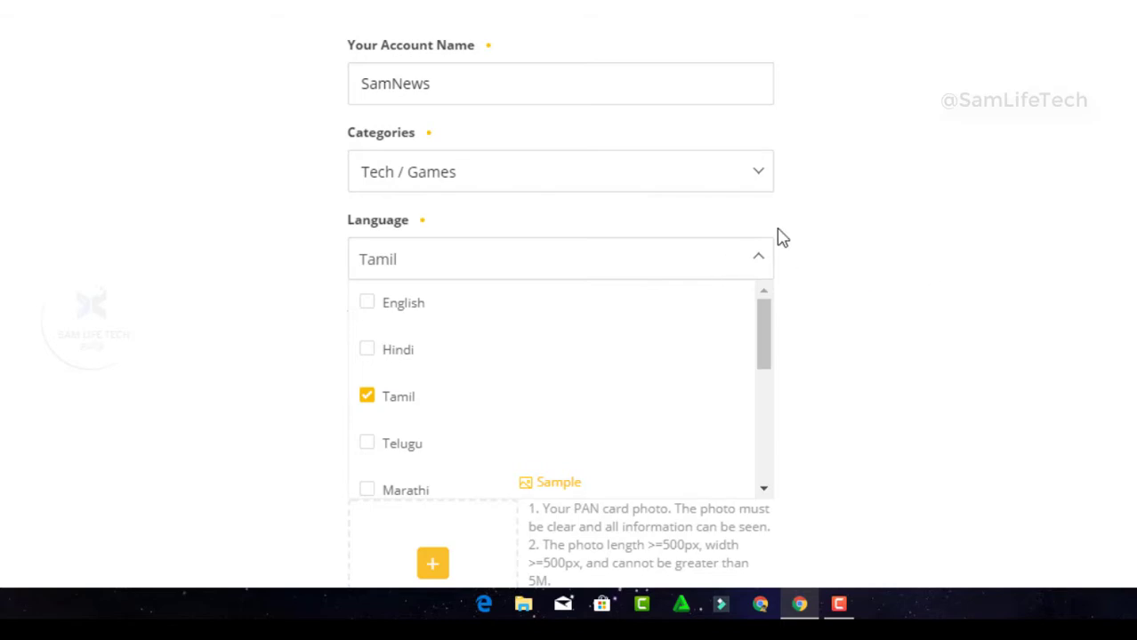
left_click(756, 259)
Enter 'Pranesh' as the Account Operator's Name and move to PAN Card Number
scroll(369, 115, "down", 4)
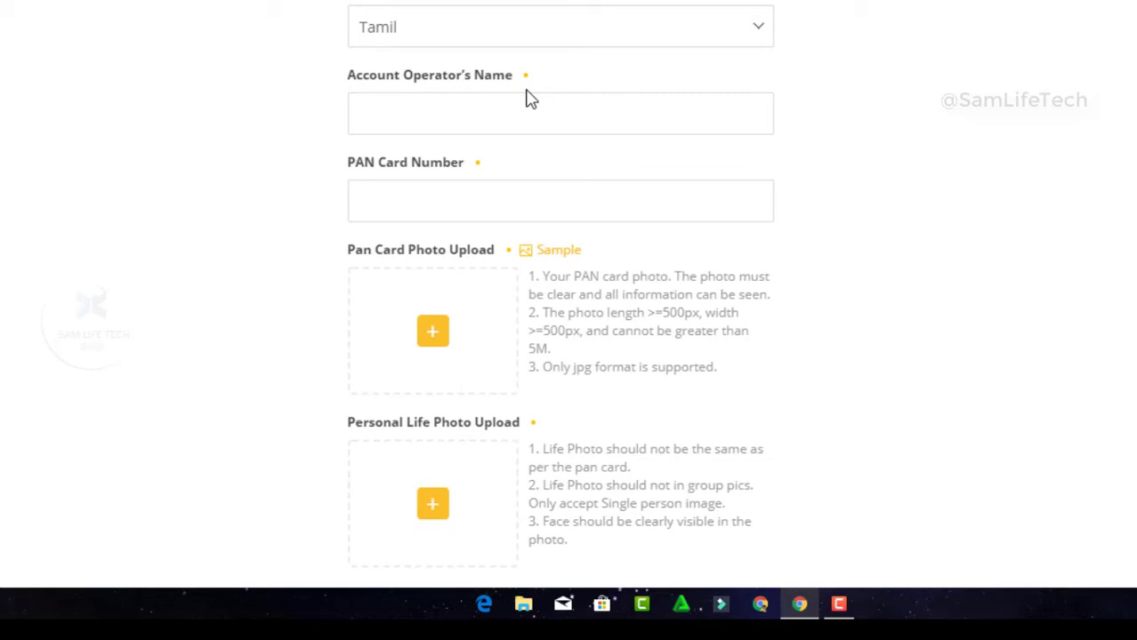
left_click(475, 122)
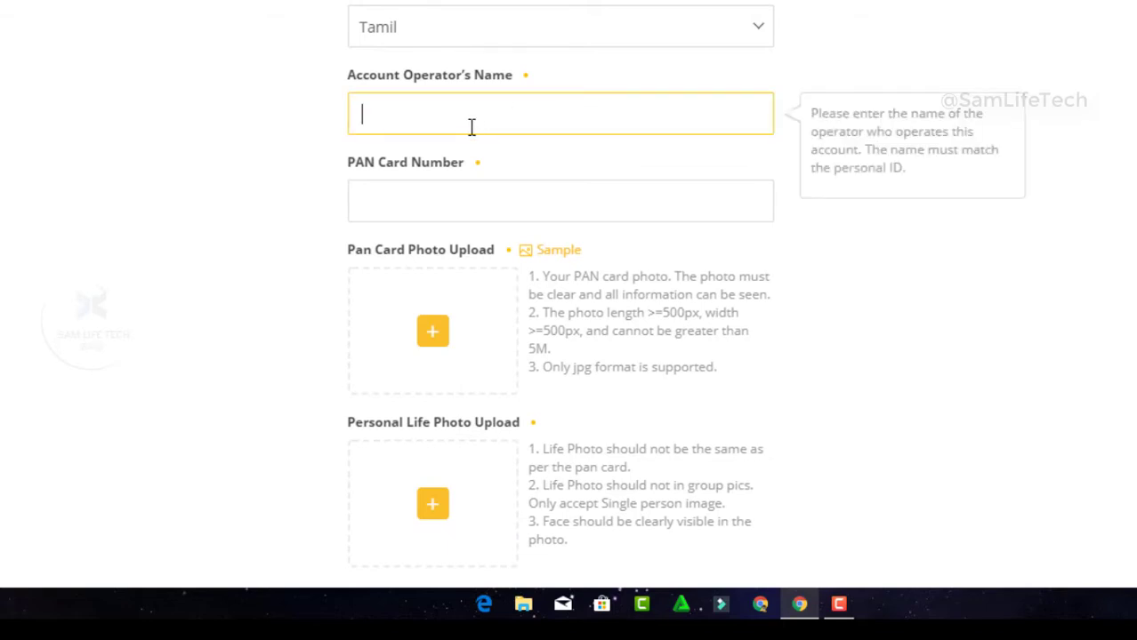
type("Pranesh")
left_click(432, 212)
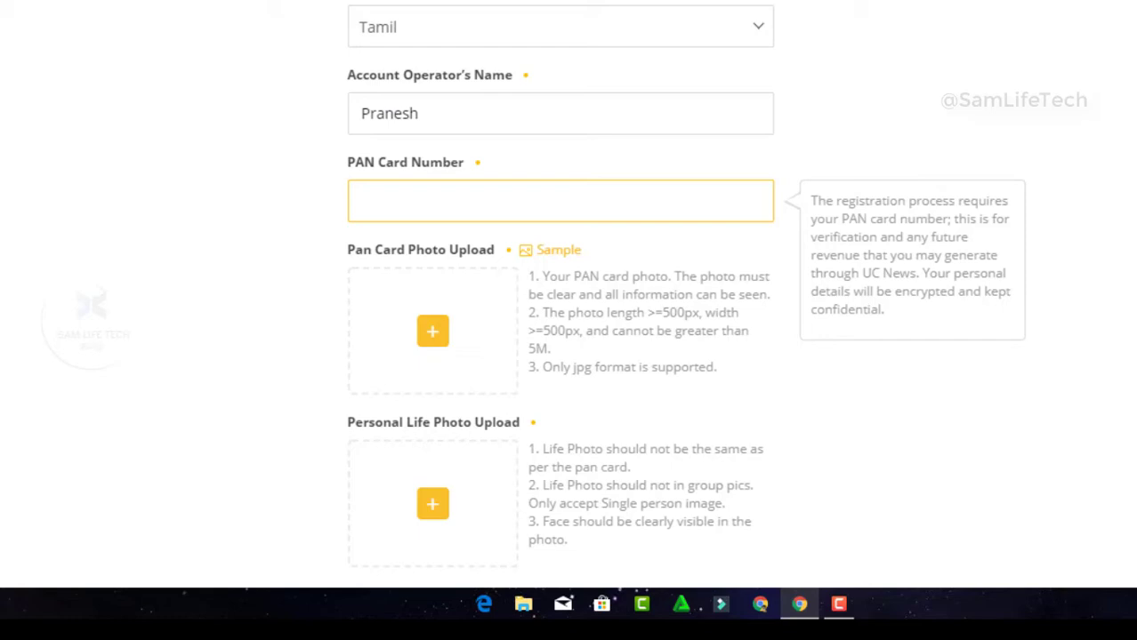
scroll(1109, 185, "down", 2)
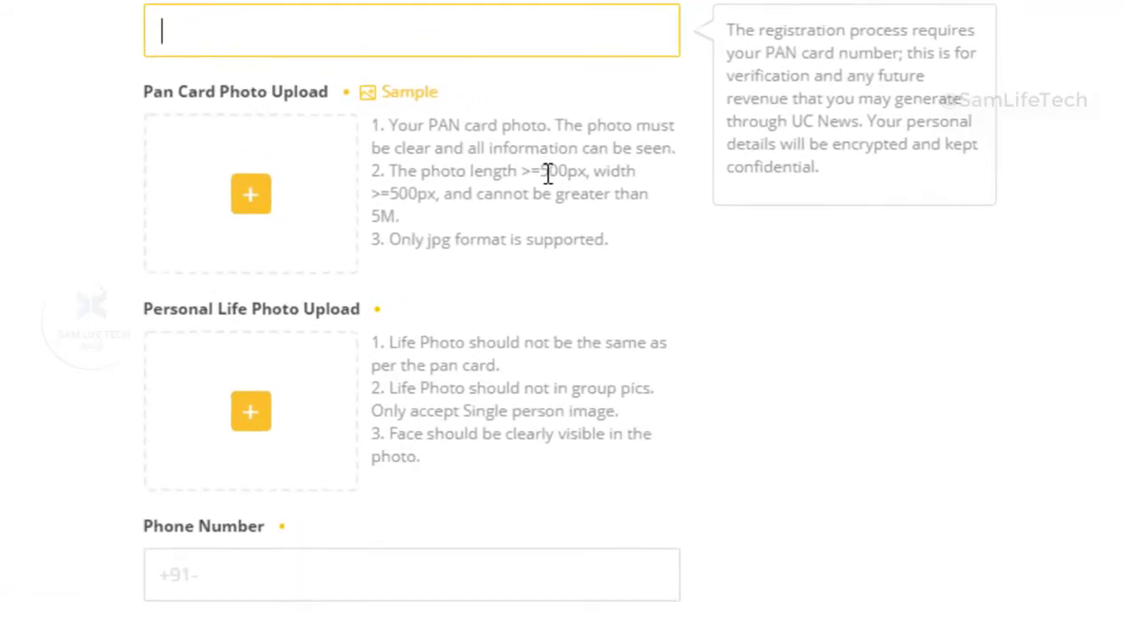
left_click_drag(546, 172, 570, 224)
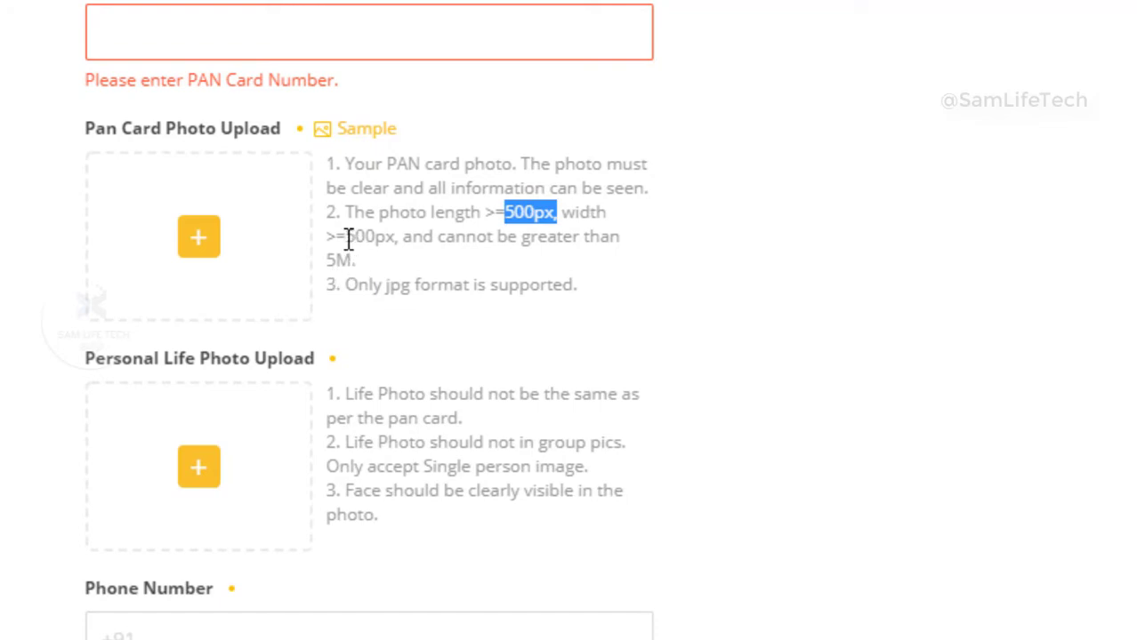
left_click_drag(347, 237, 398, 242)
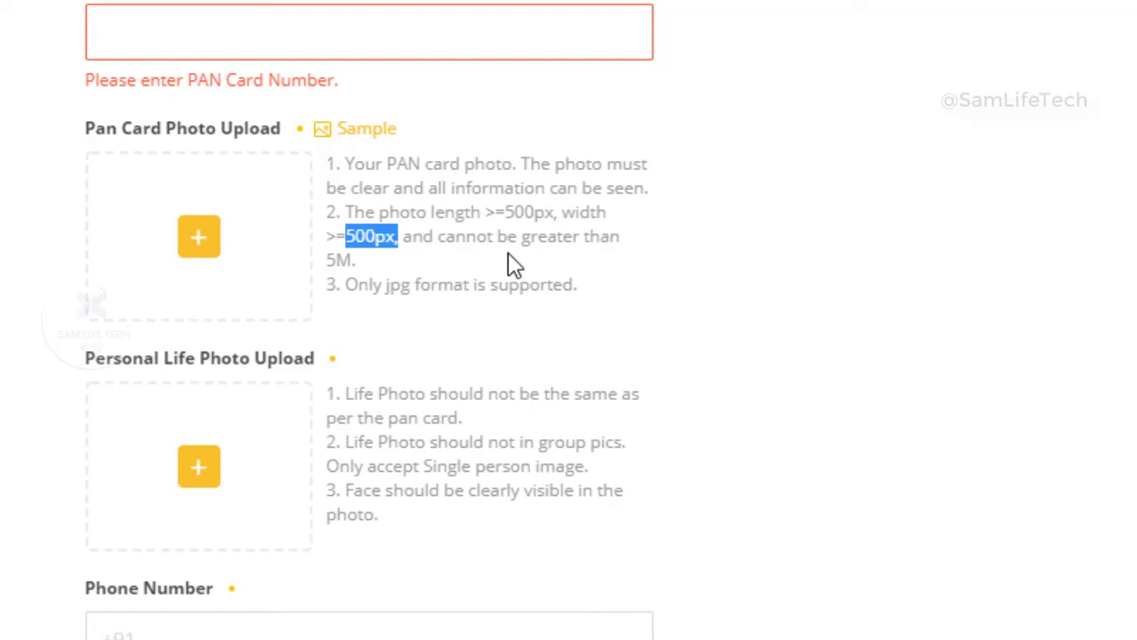
left_click_drag(330, 264, 358, 249)
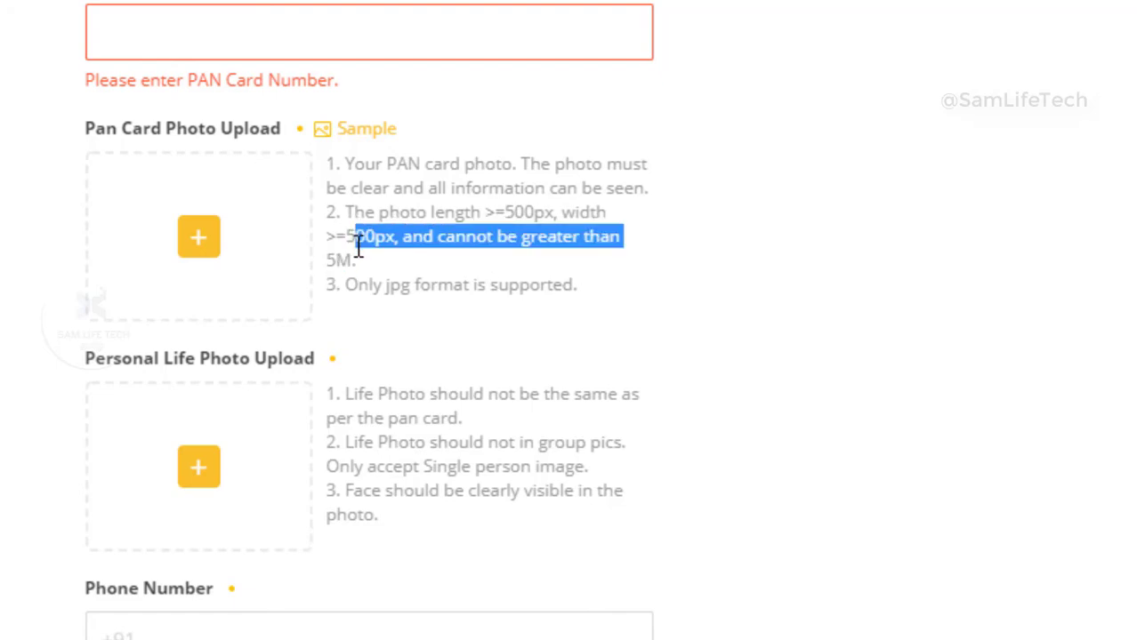
left_click(464, 281)
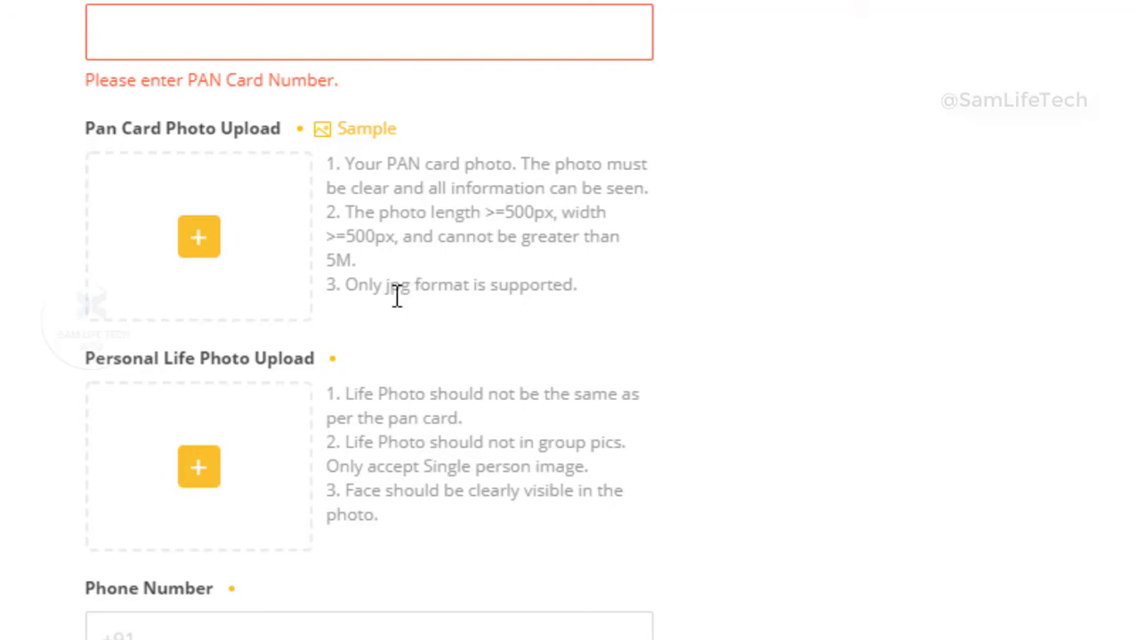
left_click_drag(576, 285, 325, 286)
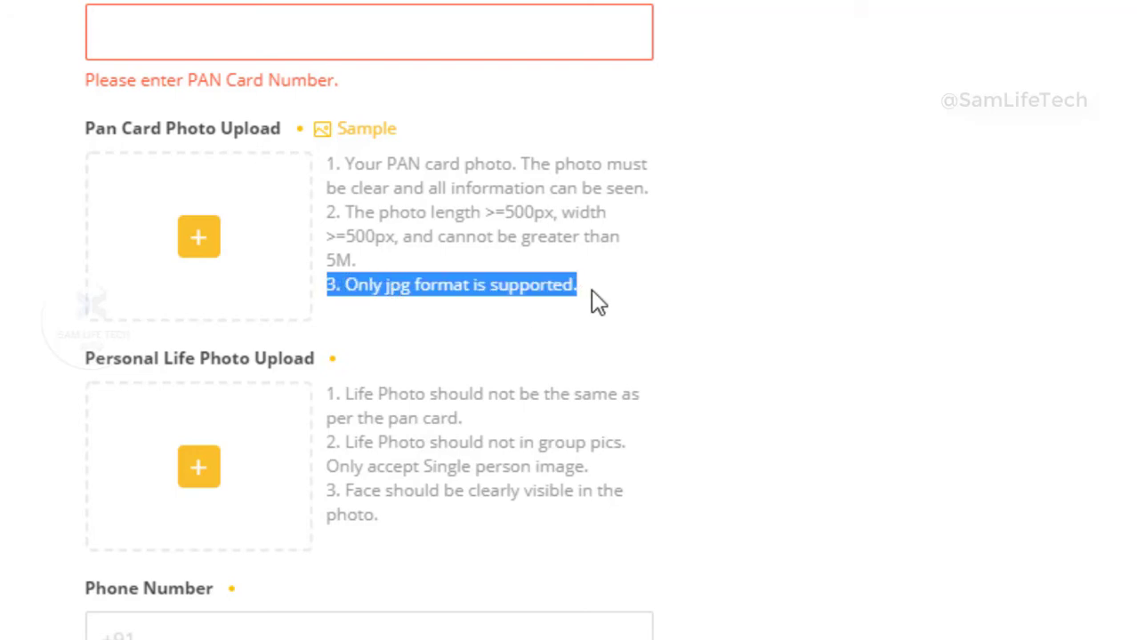
left_click(634, 272)
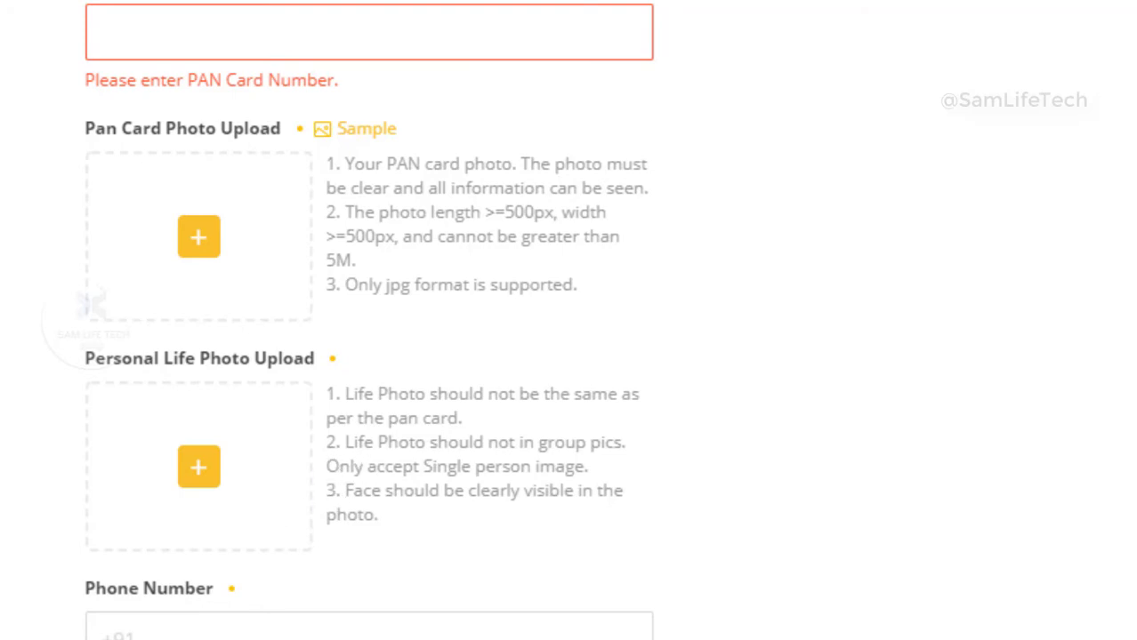
scroll(369, 320, "down", 5)
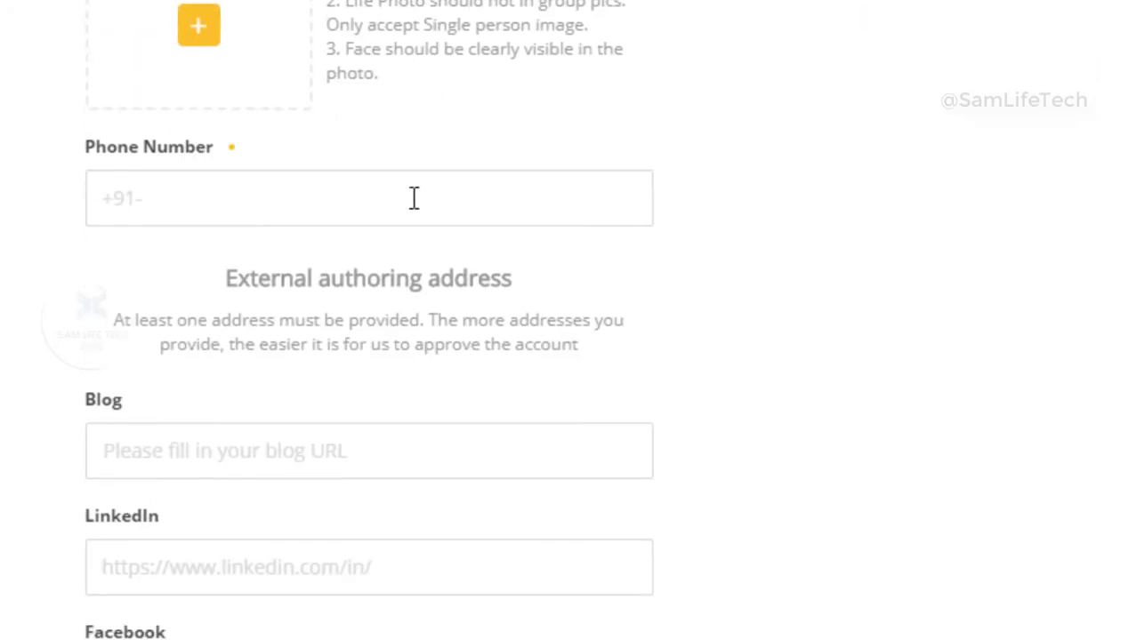
Enter the contact phone number
left_click(302, 193)
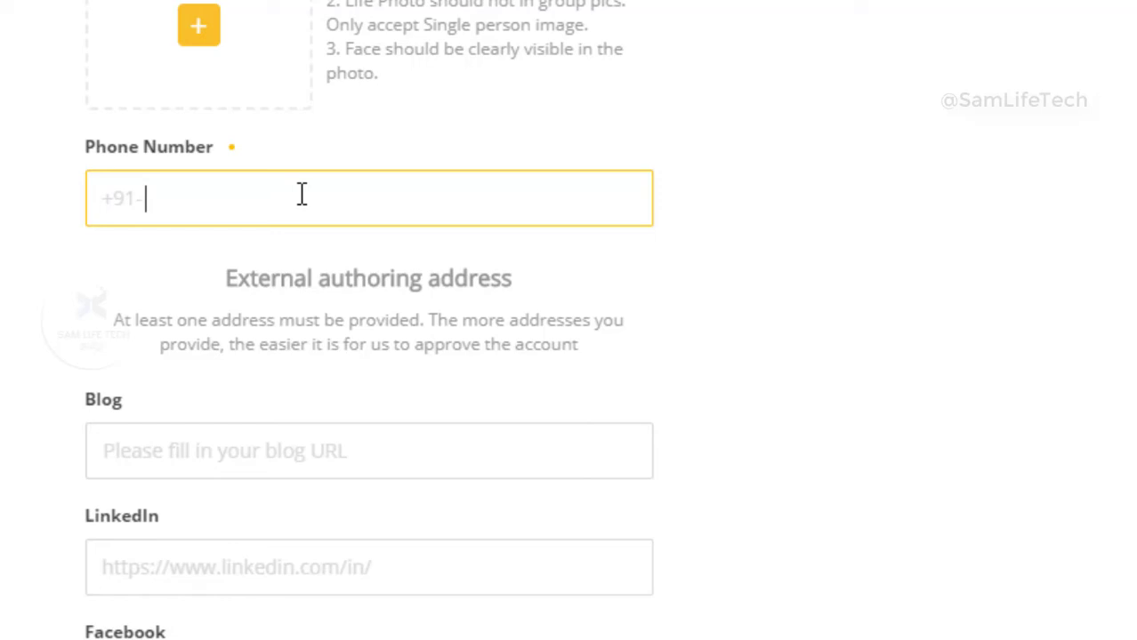
key("Tab")
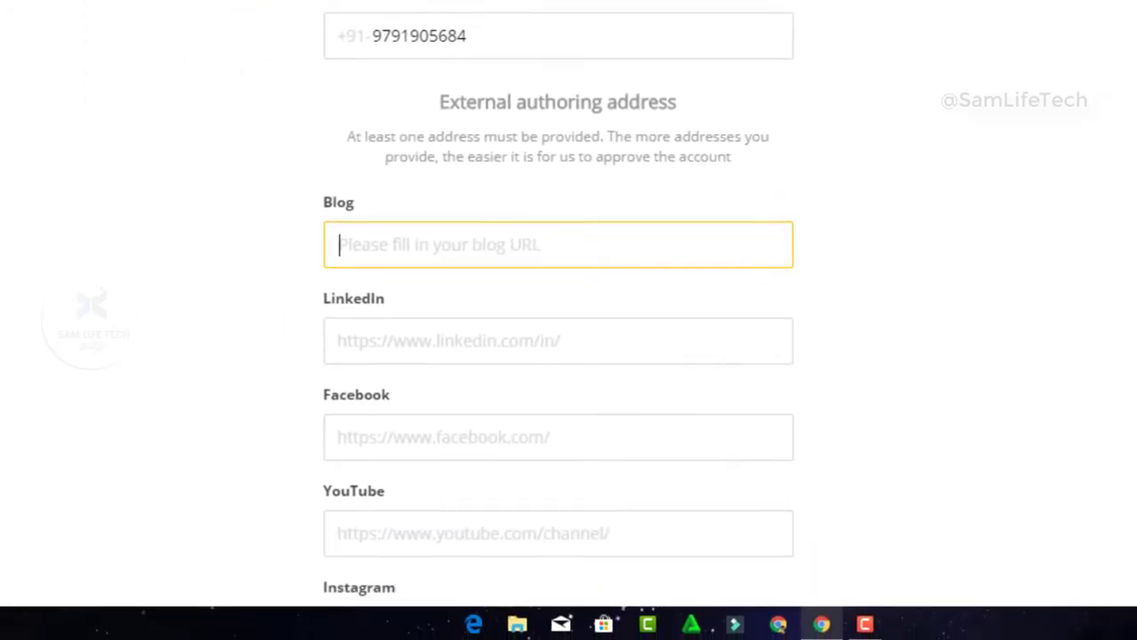
Leave the Facebook, LinkedIn, YouTube, Instagram and Twitter link fields blank and accept the Authorization Agreement
scroll(558, 302, "down", 2)
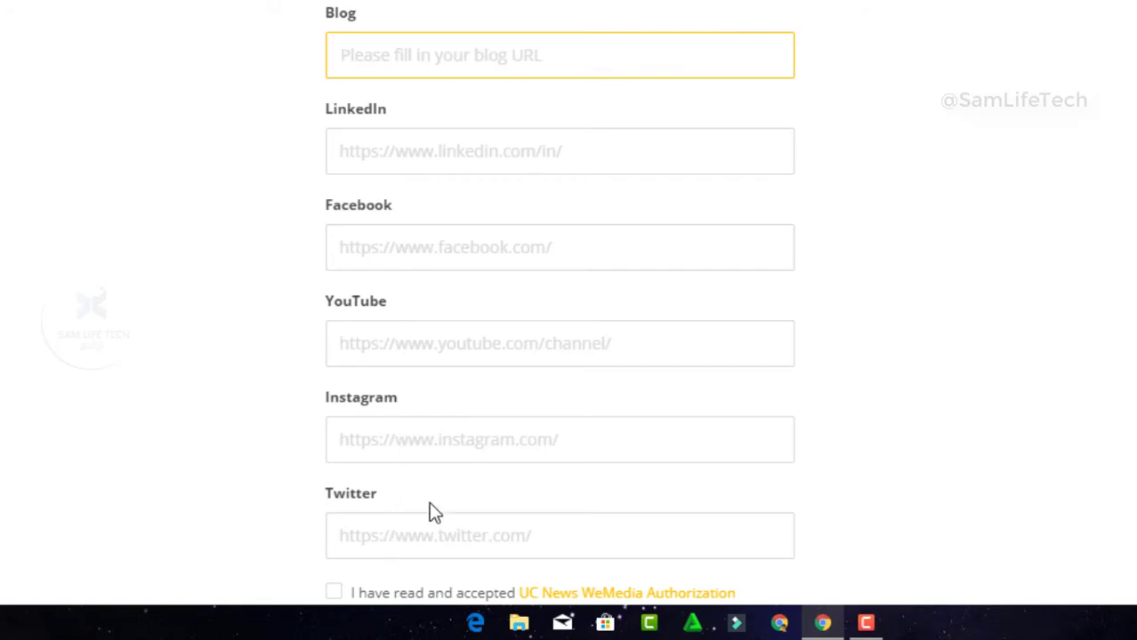
left_click(368, 253)
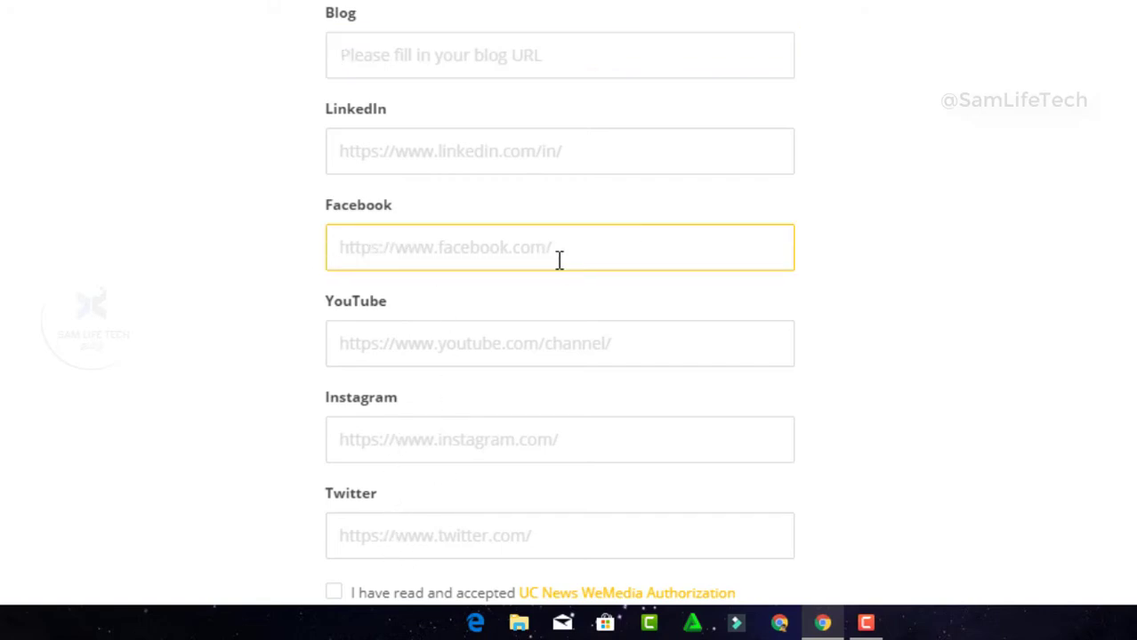
left_click(407, 153)
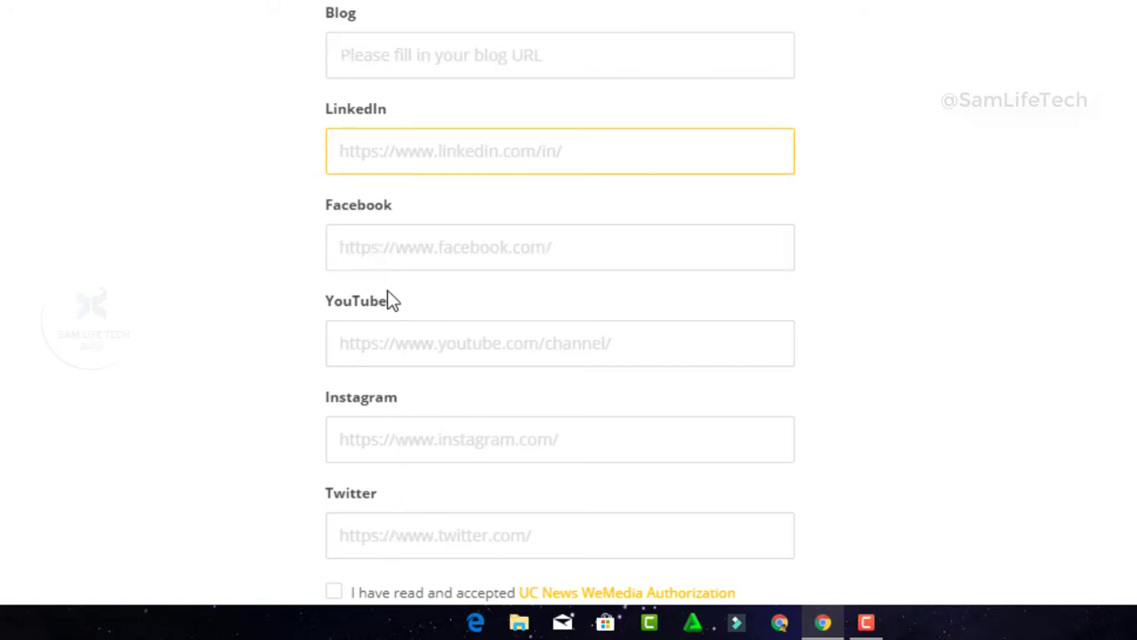
left_click(426, 346)
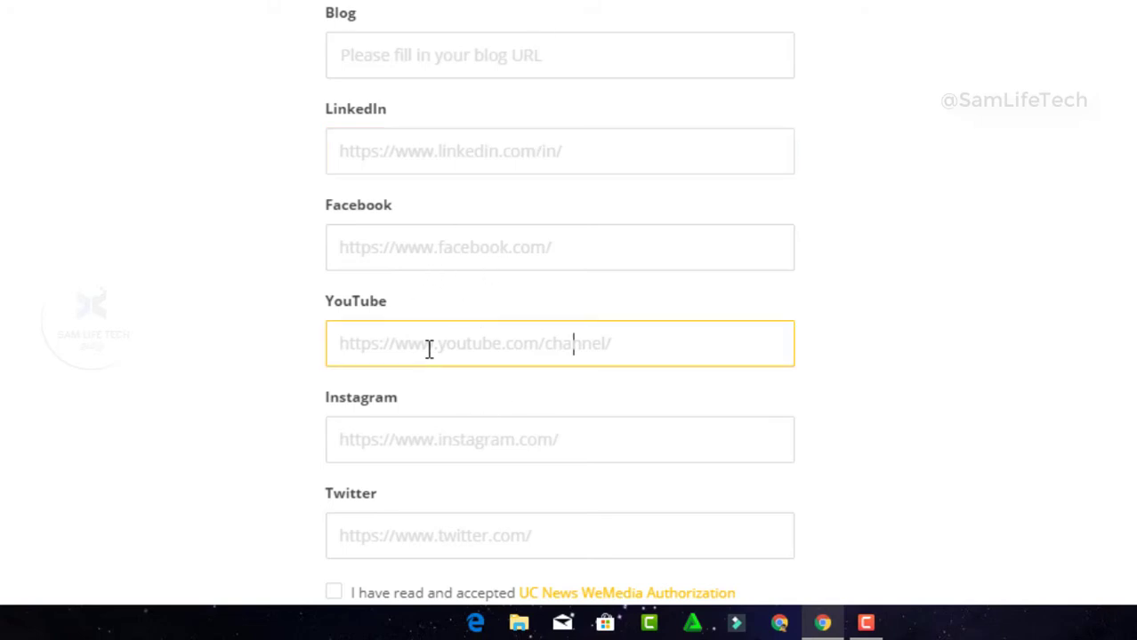
left_click(418, 439)
left_click(414, 545)
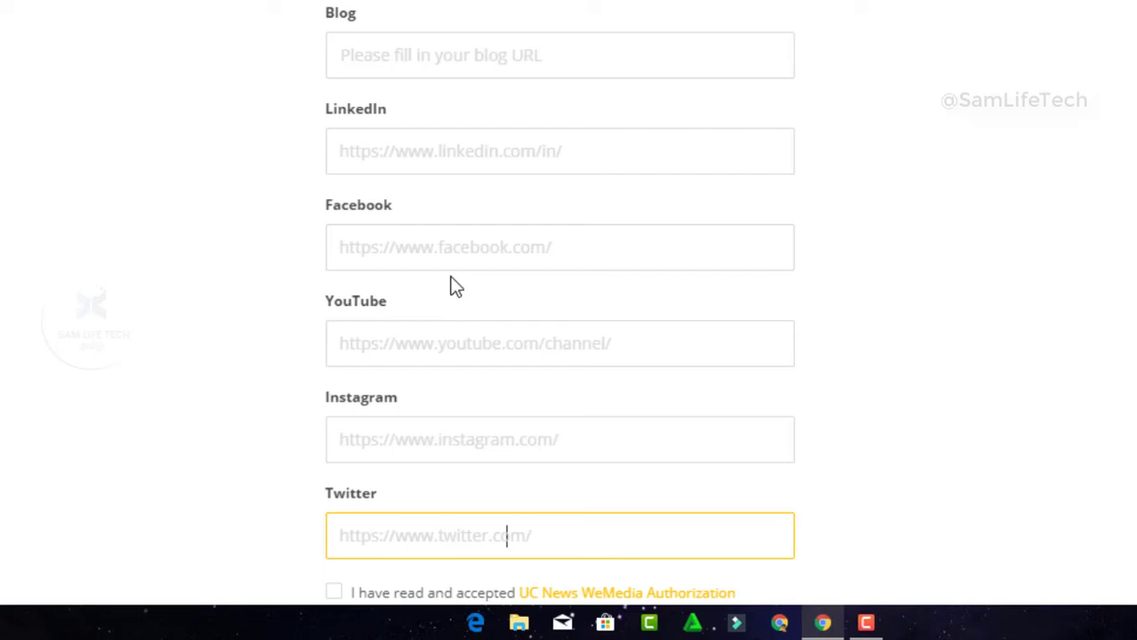
left_click(452, 252)
scroll(450, 203, "down", 2)
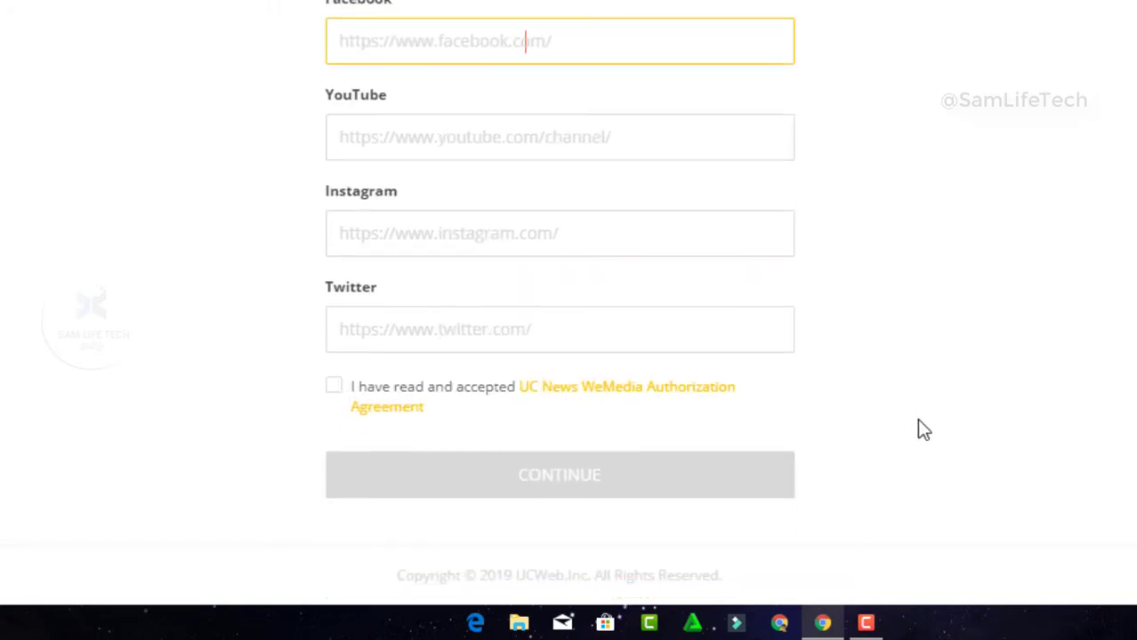
left_click(330, 387)
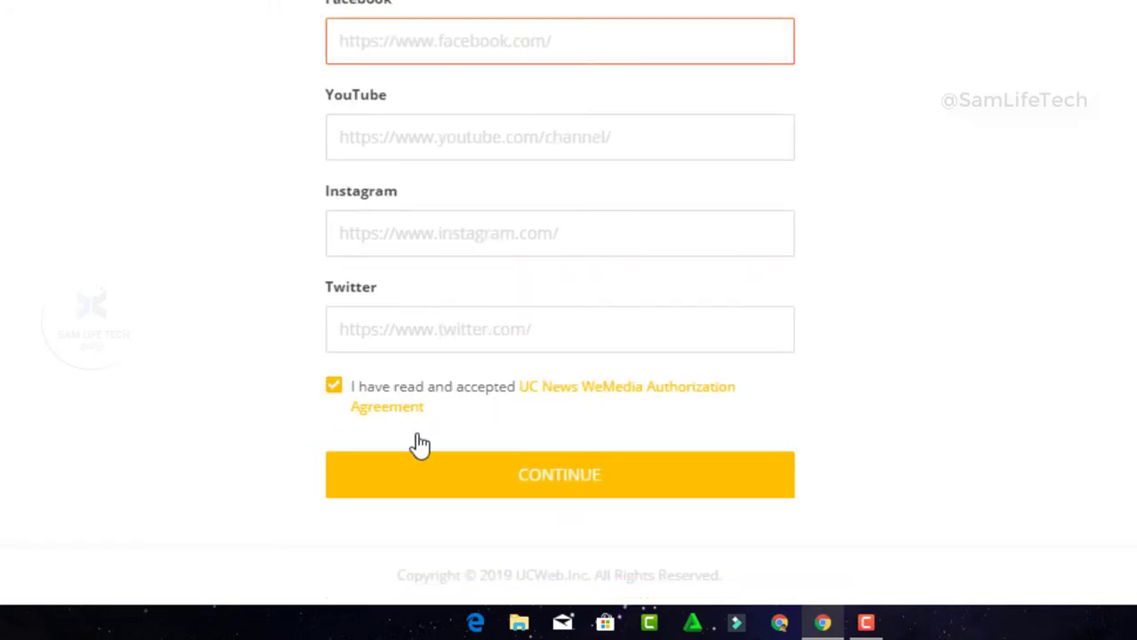
Submit the Account Information form with CONTINUE and close the Facebook tab
left_click(535, 492)
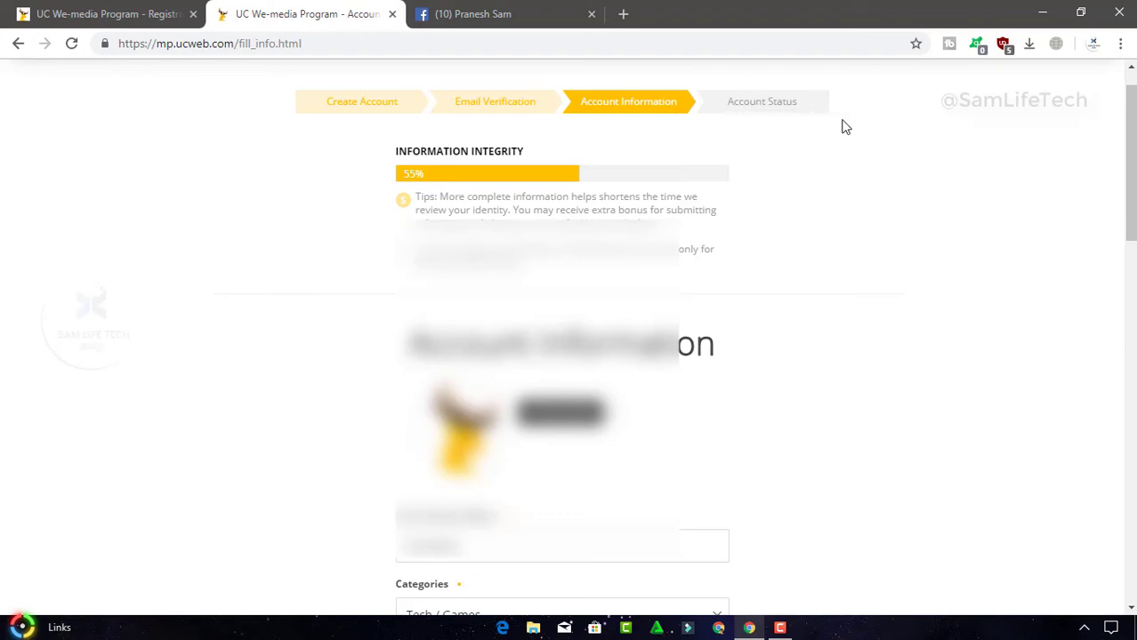
left_click_drag(1131, 124, 1120, 107)
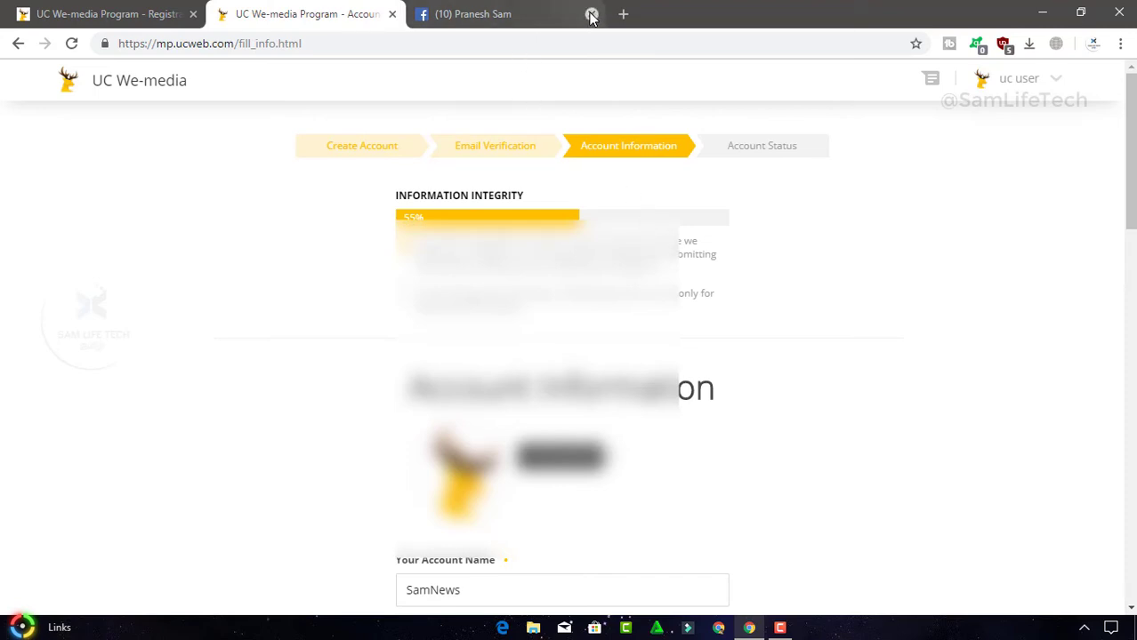
left_click(591, 14)
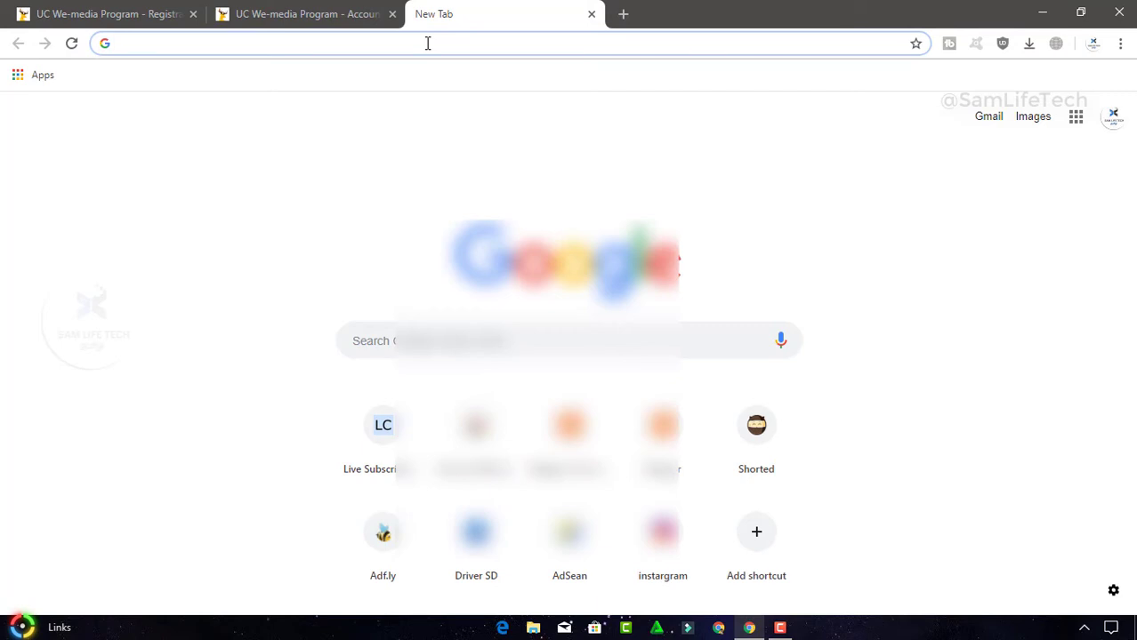
Open Blogger's new post editor and title the post 'Permiere Pro CC 2019 Free Down'
left_click(662, 427)
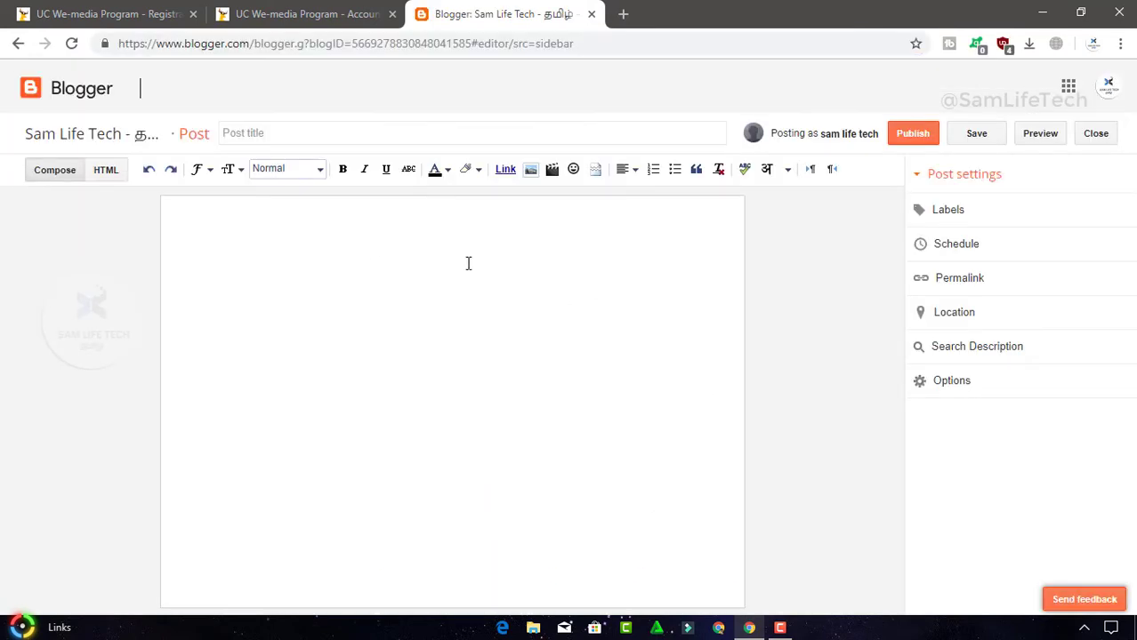
left_click(462, 250)
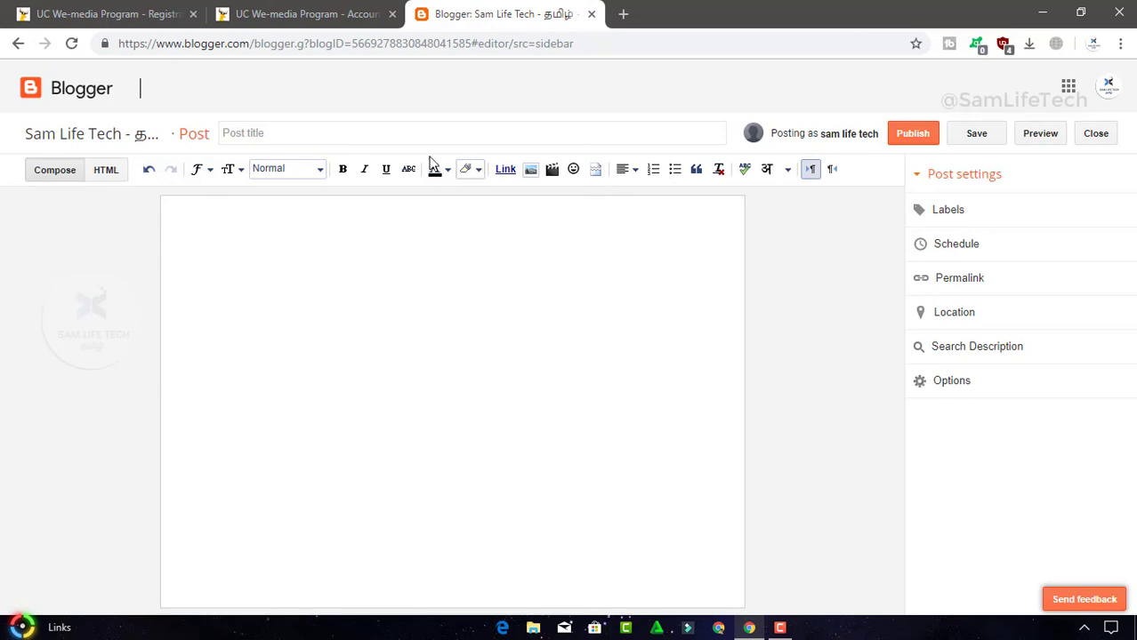
left_click(384, 130)
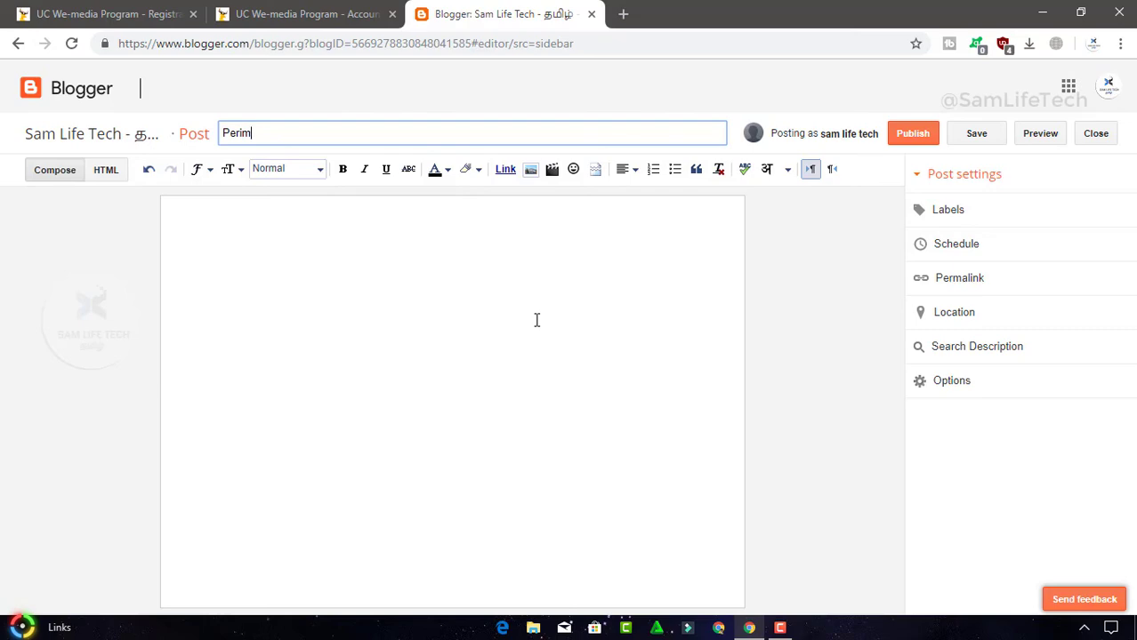
key("BackSpace")
key("BackSpace")
key("BackSpace")
type("rmier")
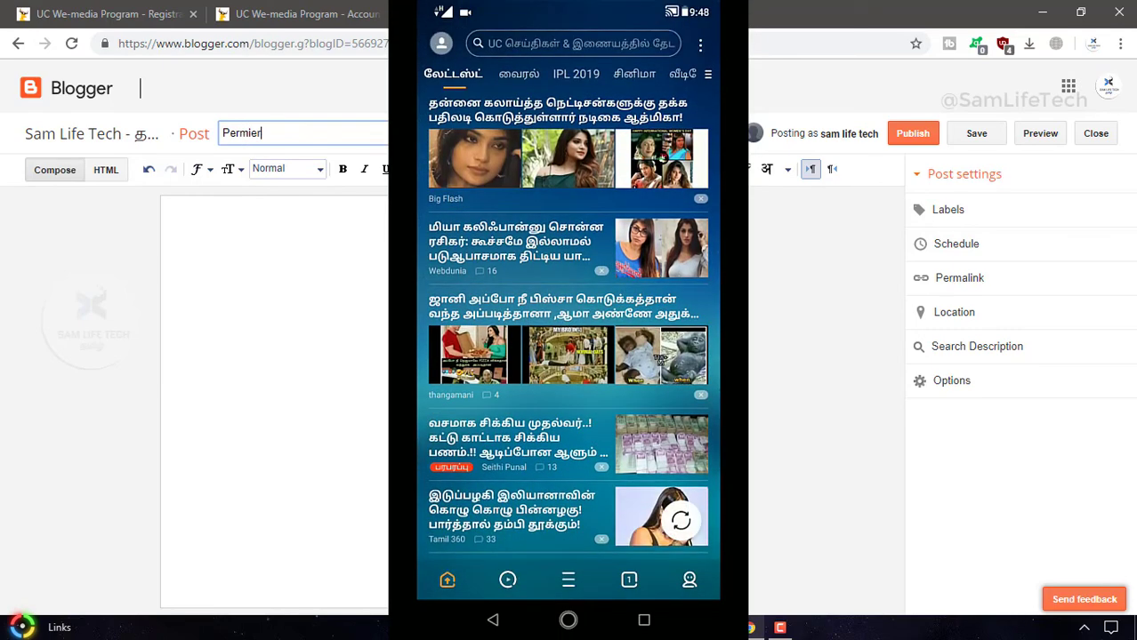
type("e Pr")
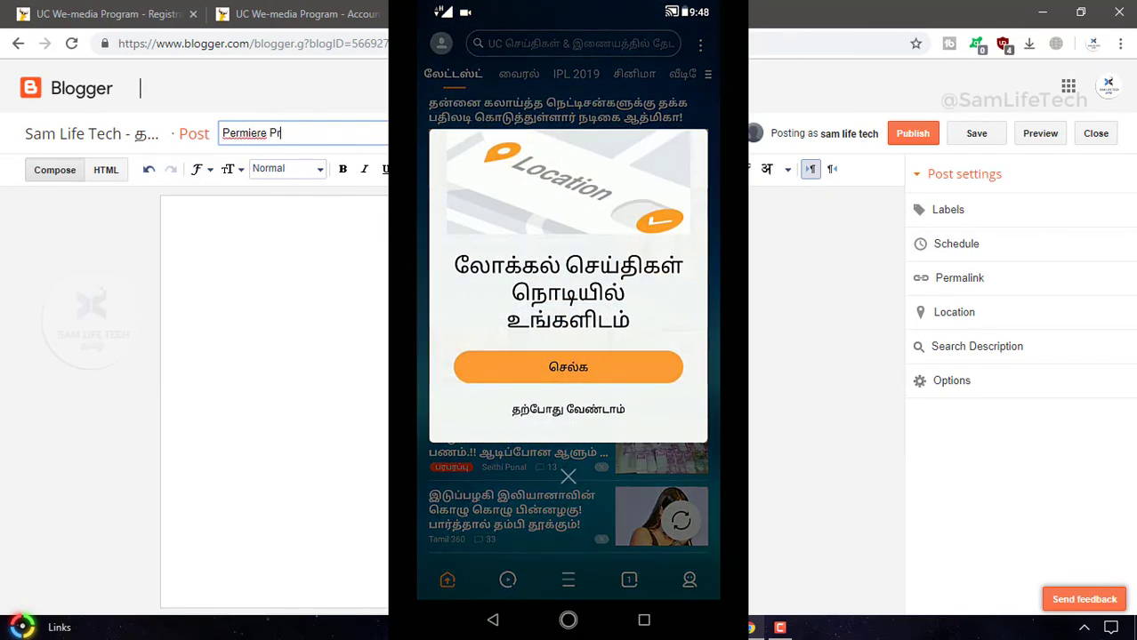
type("o CC")
type(" 2019 ")
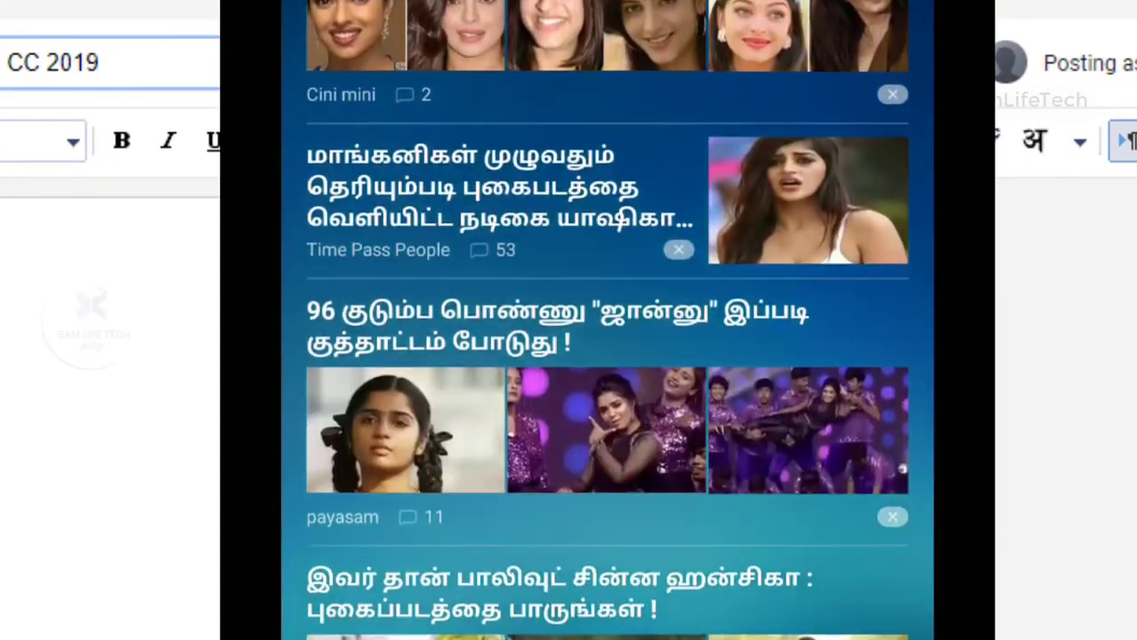
type("Free Down")
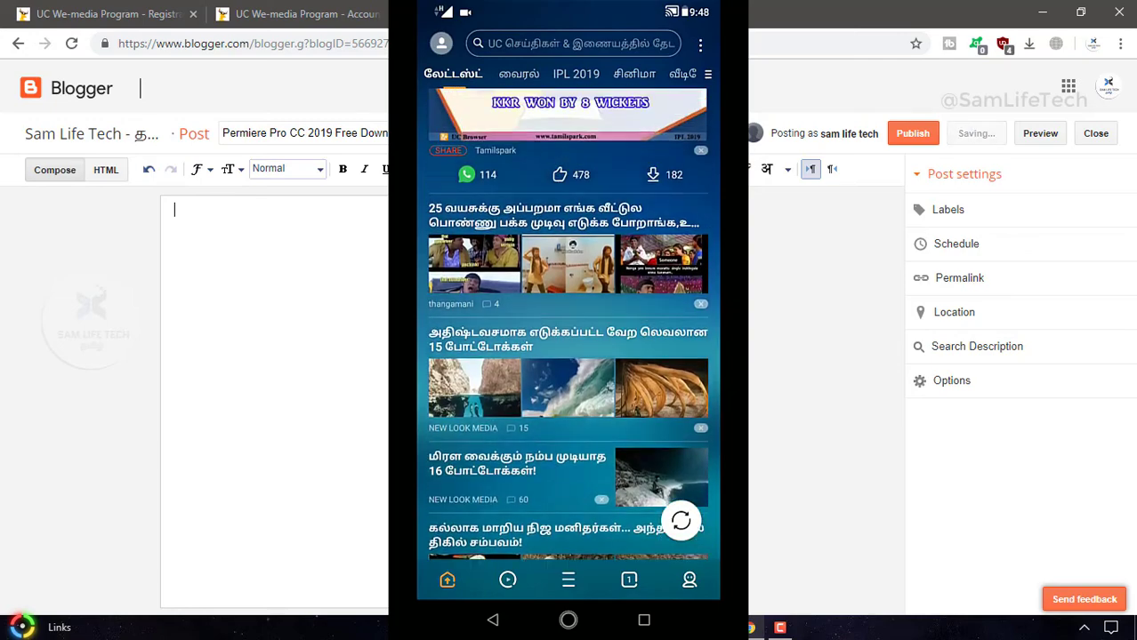
Place the caret in the Blogger post body, then return to the UC We-Media registration tab
left_click(349, 266)
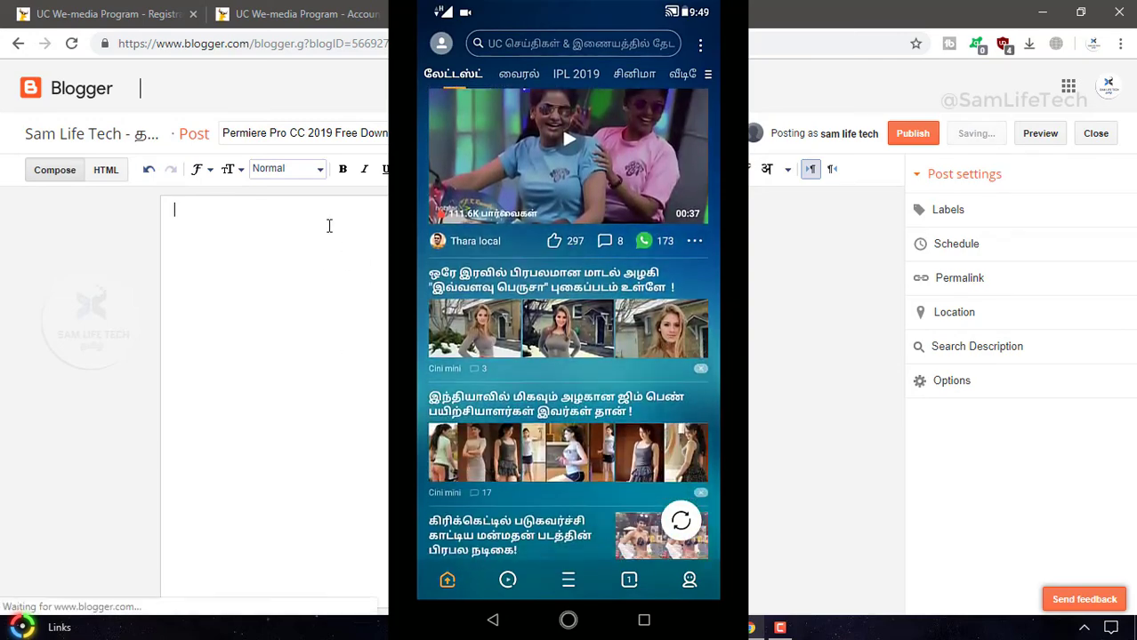
left_click(113, 14)
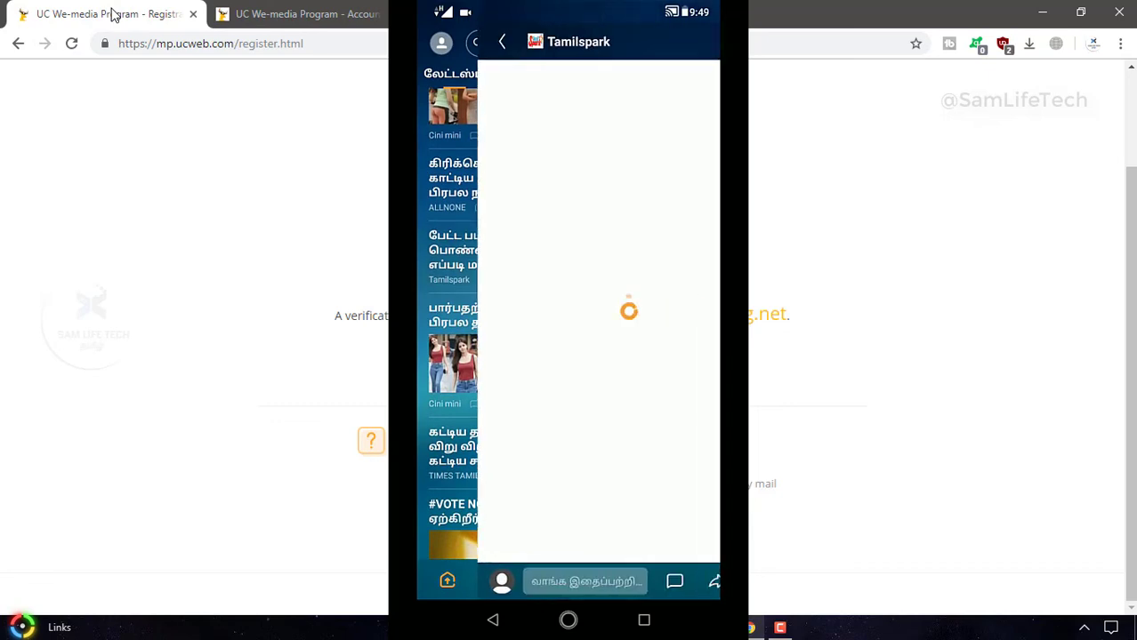